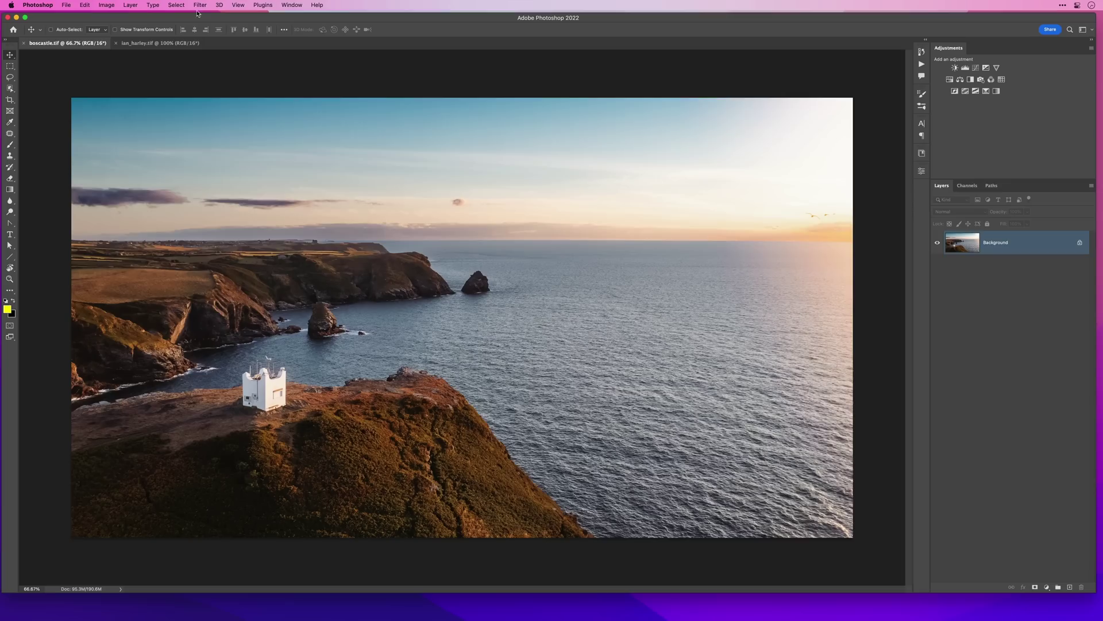
Step: Enable Depth Blur in Neural Filters and hide the panels for a full-screen photo view
left_click(200, 5)
left_click(210, 42)
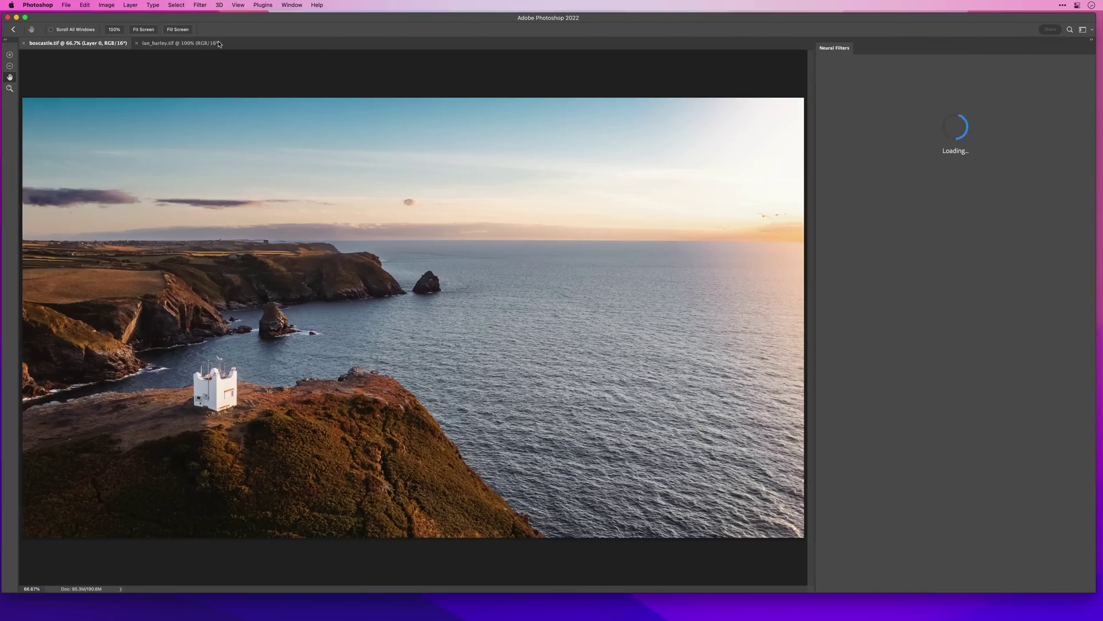
left_click(910, 302)
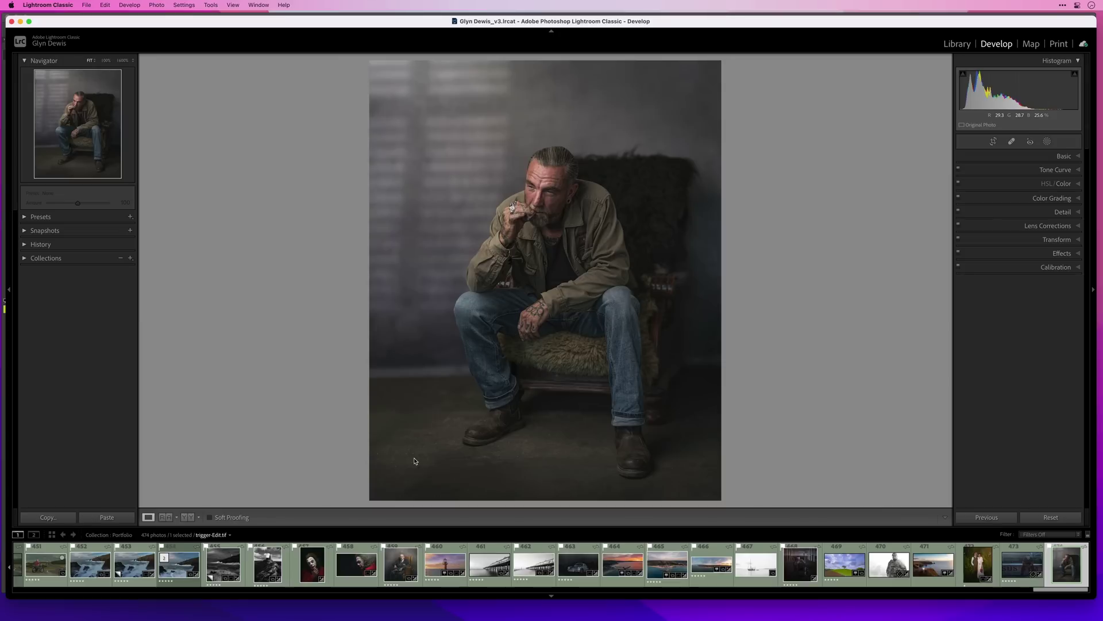
key("shift+Tab")
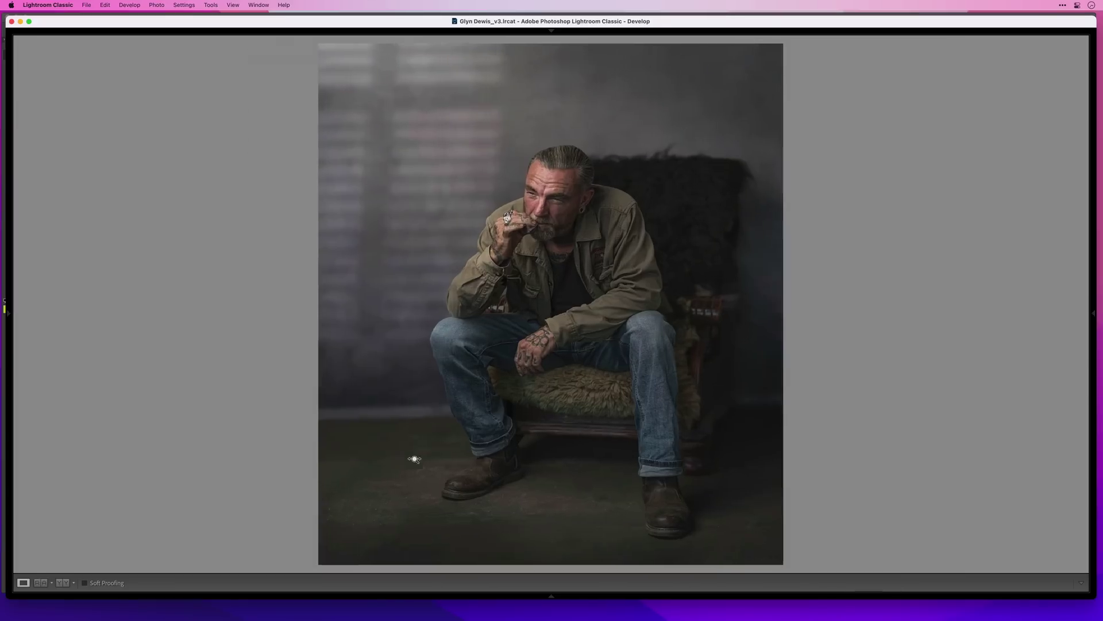
key("l")
key("l")
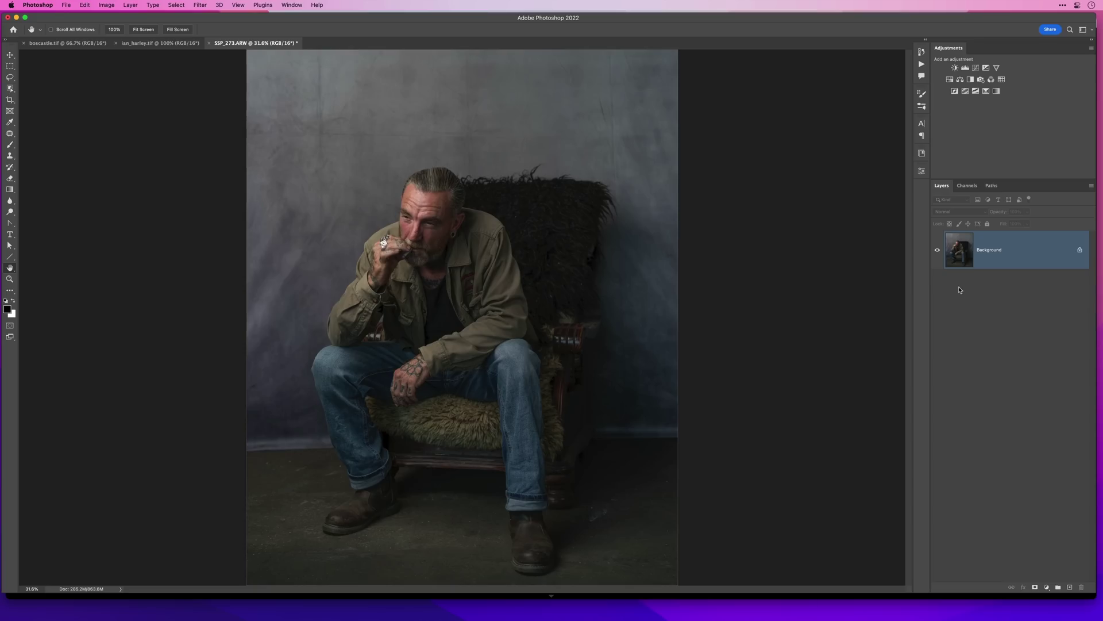
Step: Duplicate the portrait to Layer 1 and switch on Depth Blur in Neural Filters
key("super+j")
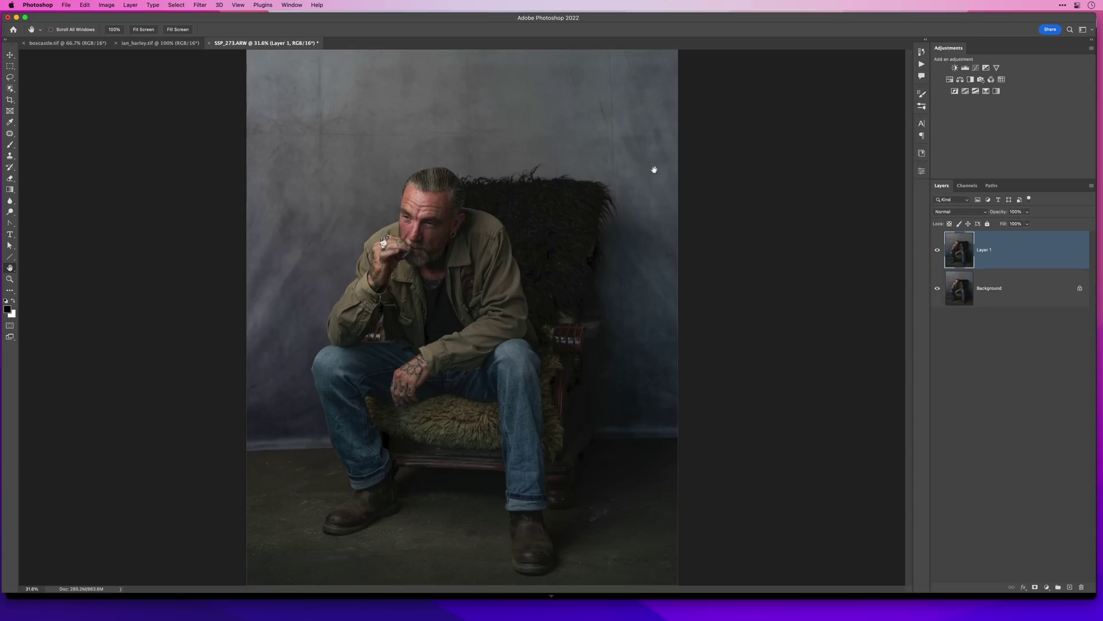
left_click(200, 5)
left_click(222, 39)
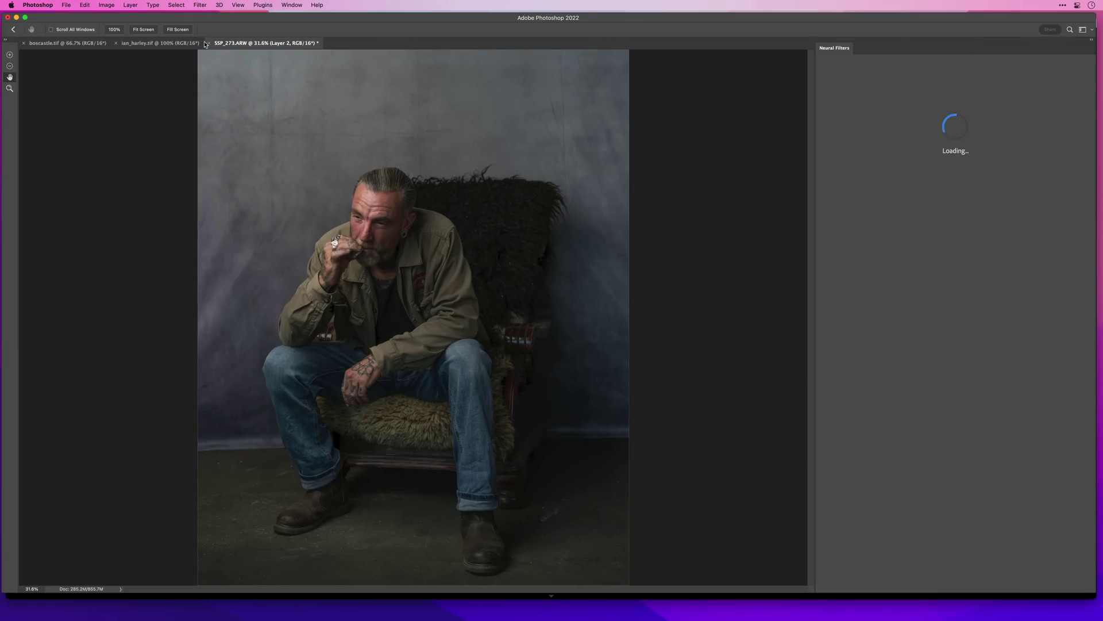
left_click(916, 303)
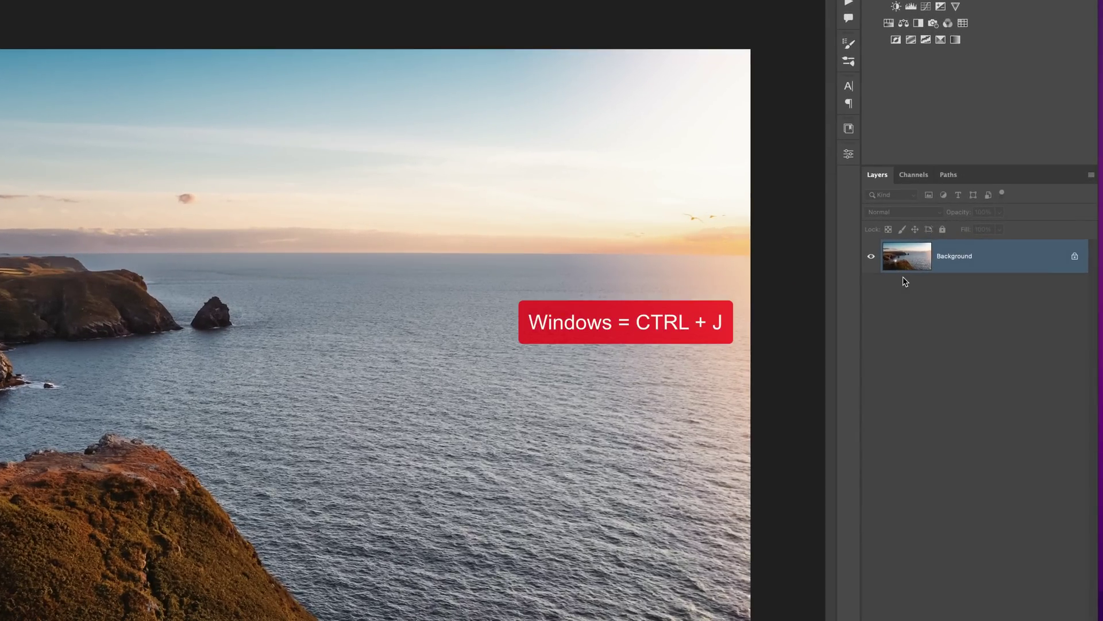
Step: Duplicate the coastal photo's Background to Layer 1 and open Filter > Neural Filters
key("super+j")
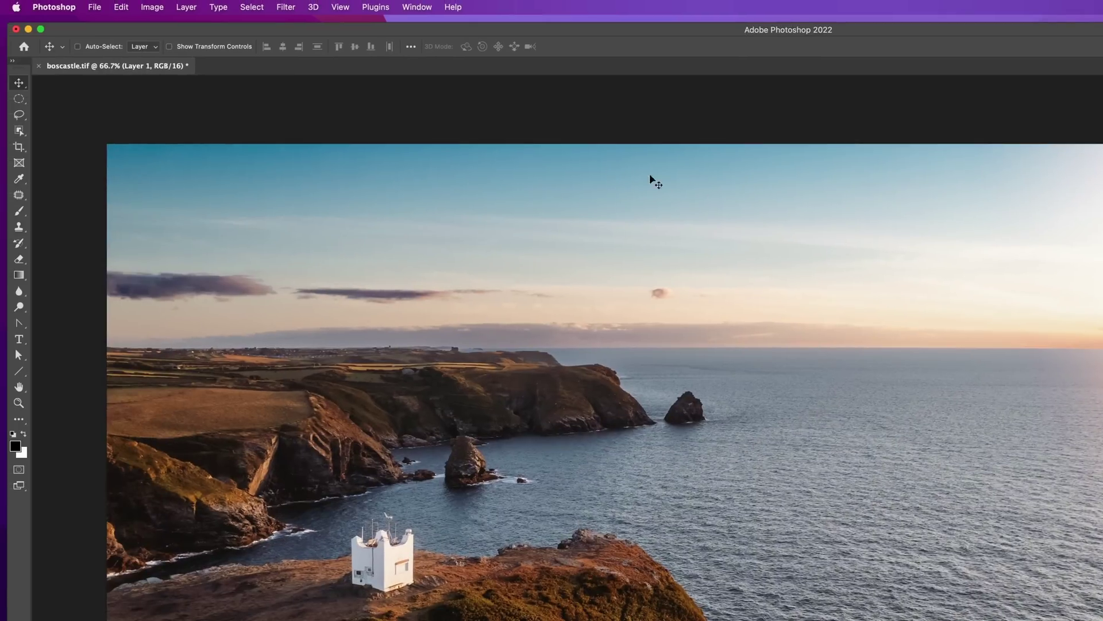
left_click(283, 8)
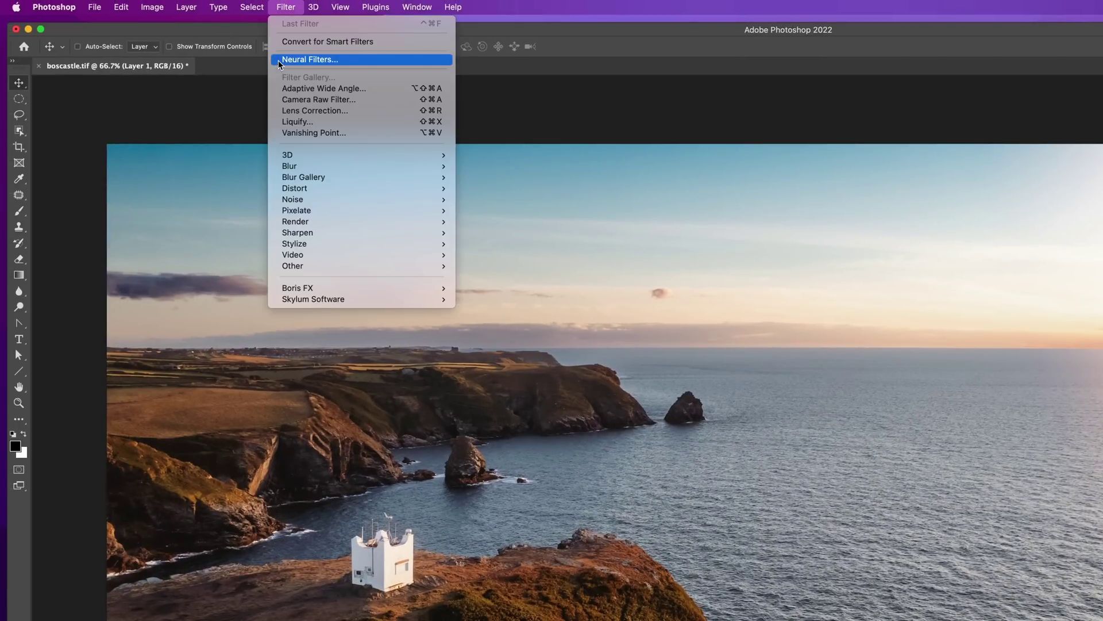
left_click(309, 60)
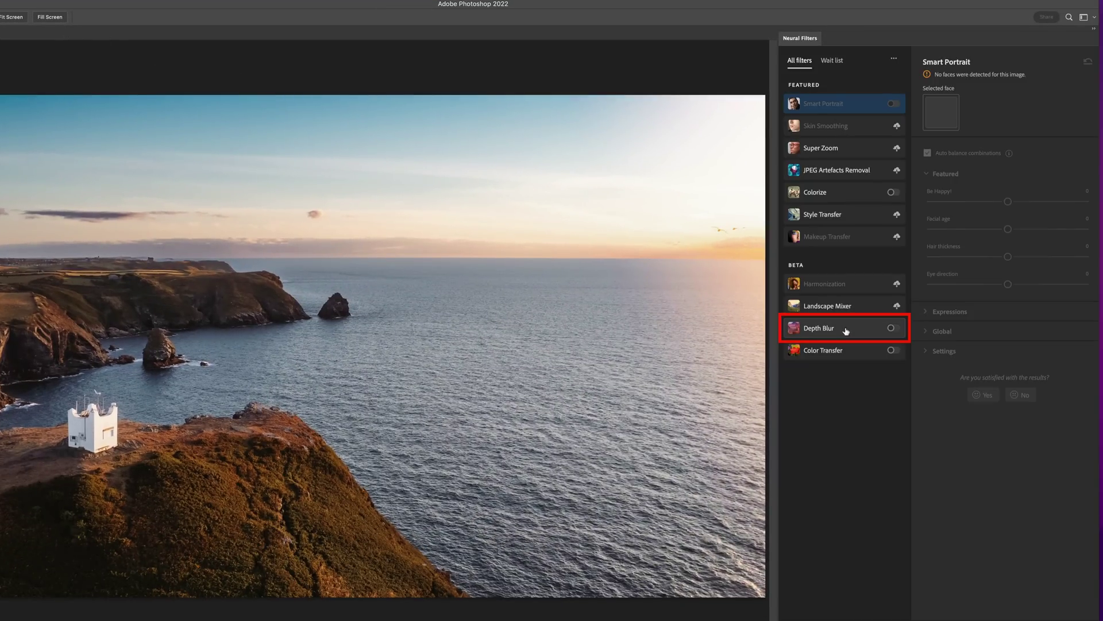
mouse_move(846, 331)
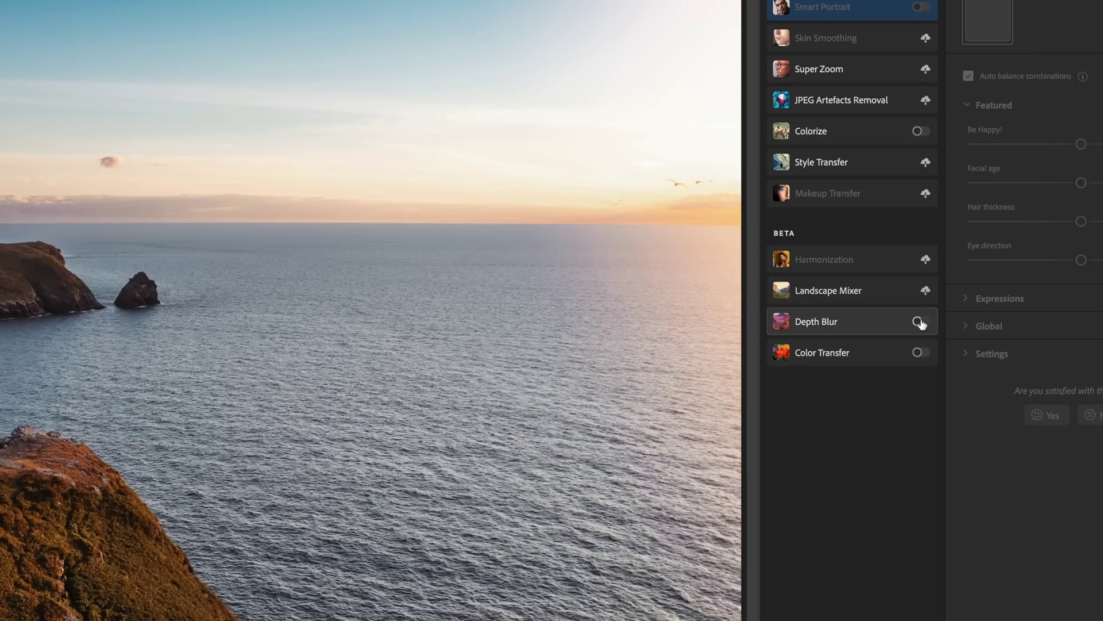
Step: Switch on Depth Blur for the coastal photo at default Focal distance 25, Blur strength 50
left_click(918, 322)
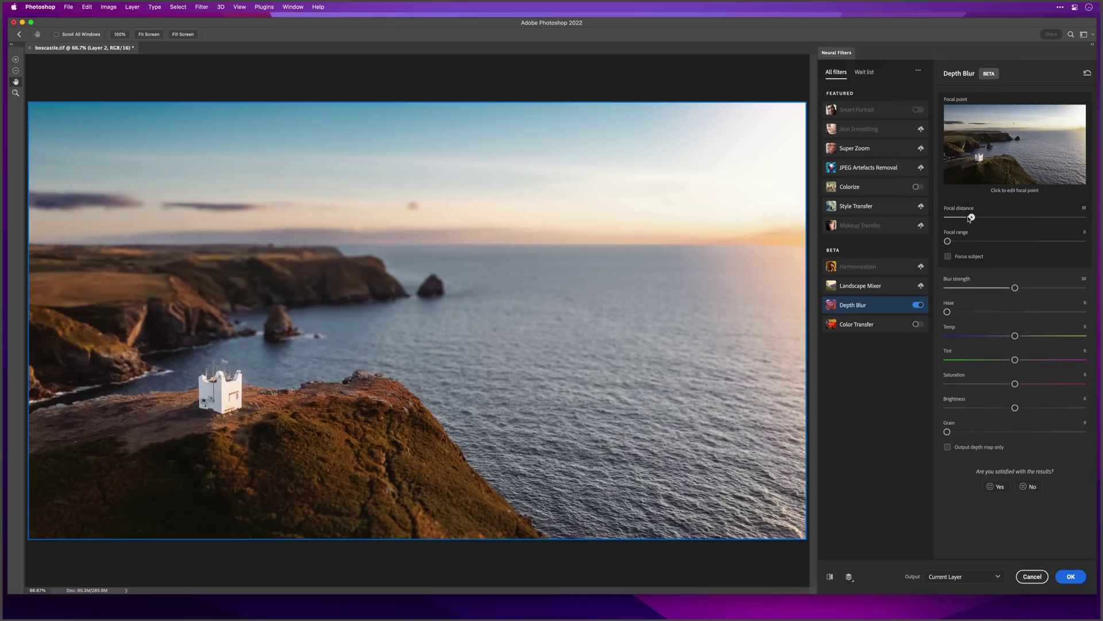
Step: Drag the Focal distance to 0, then 22, then back to about 26
left_click_drag(943, 216, 888, 218)
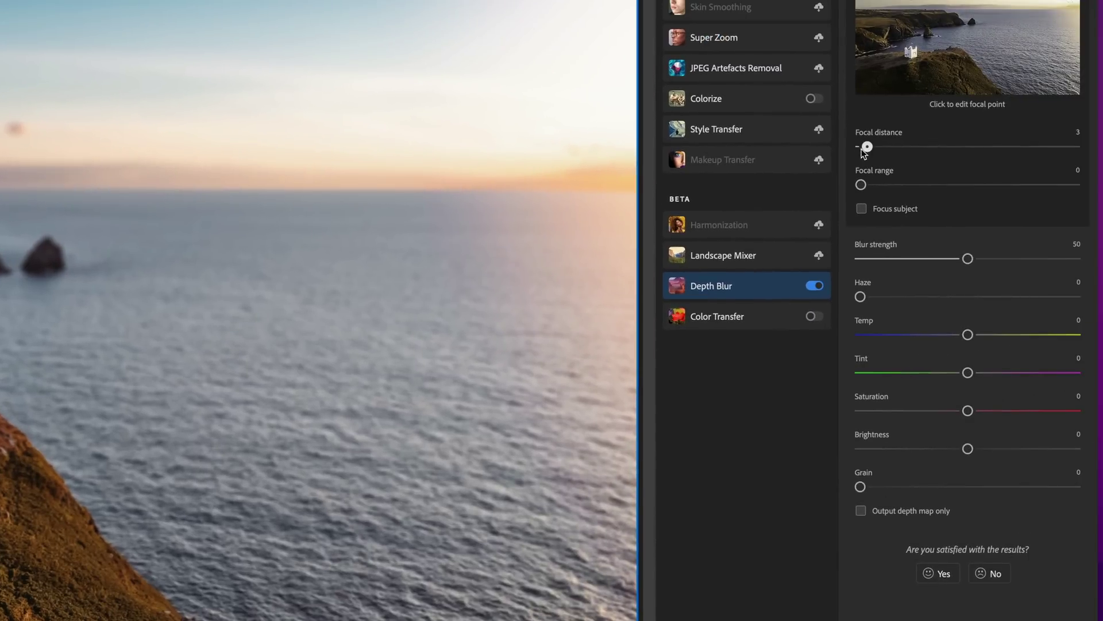
left_click_drag(863, 147, 1078, 150)
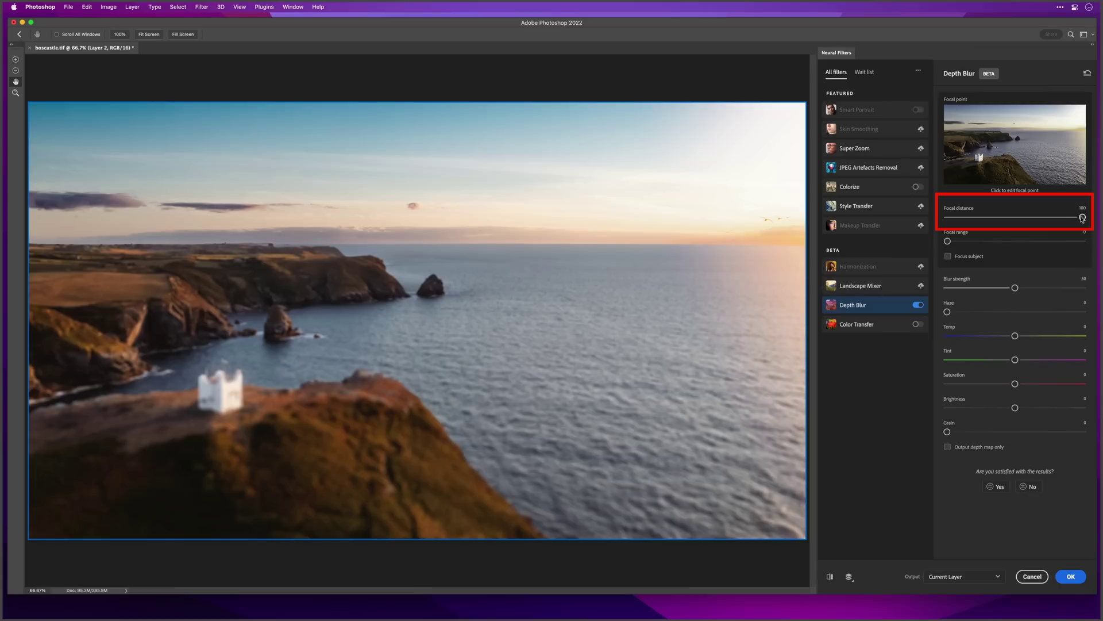
left_click_drag(1082, 218, 988, 219)
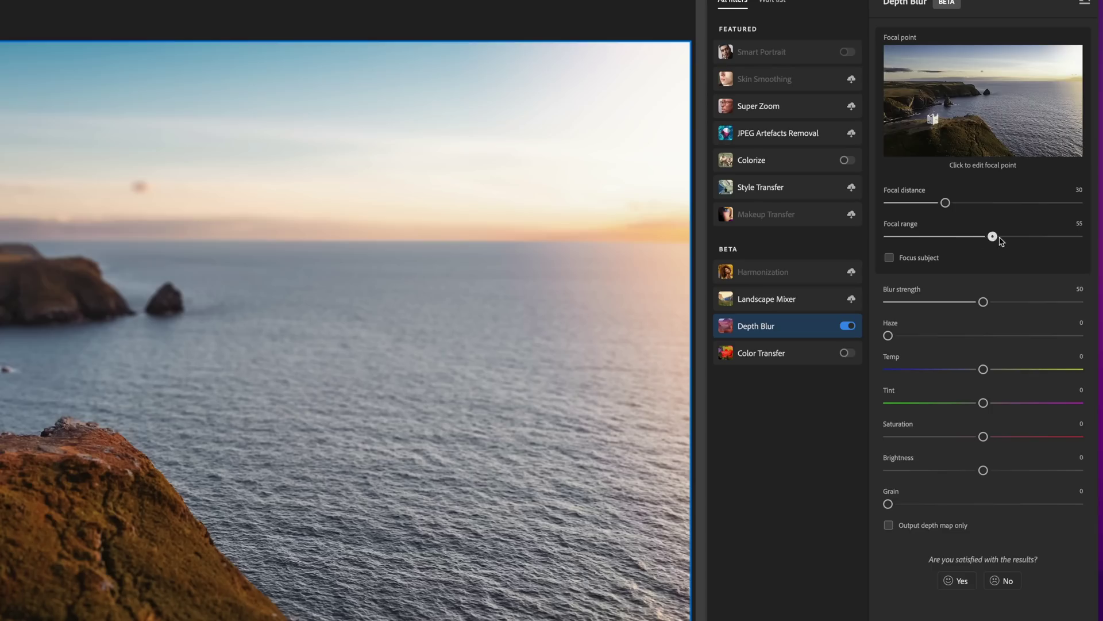
left_click_drag(992, 236, 1087, 241)
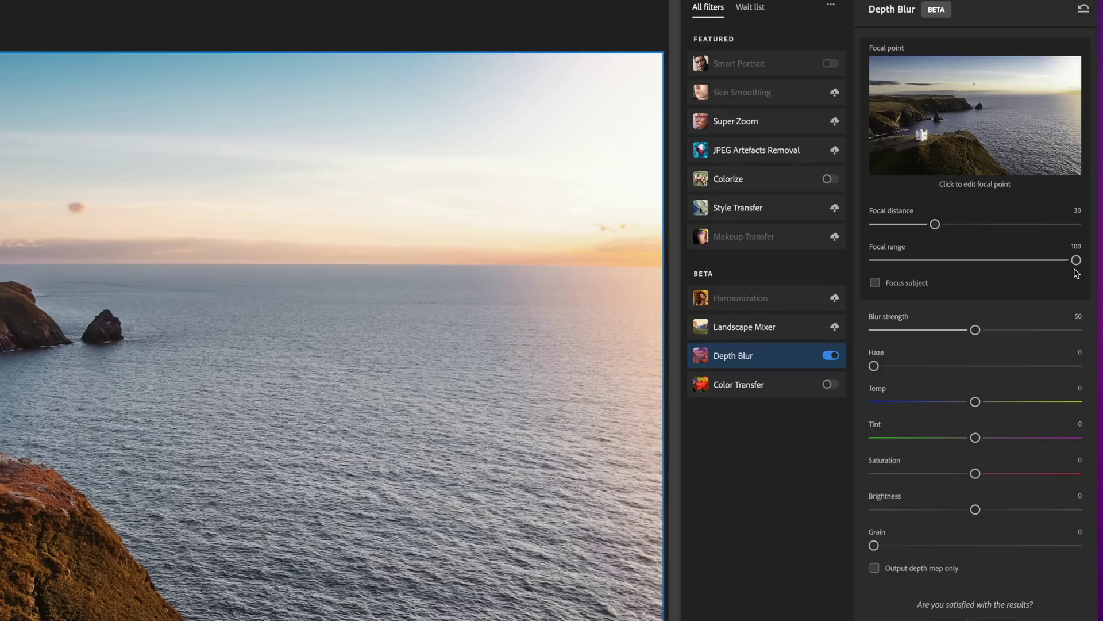
Step: Lower Focal range to 0 and set the focal point on the white cliff-top tower
left_click_drag(1075, 262, 932, 263)
left_click_drag(884, 259, 874, 260)
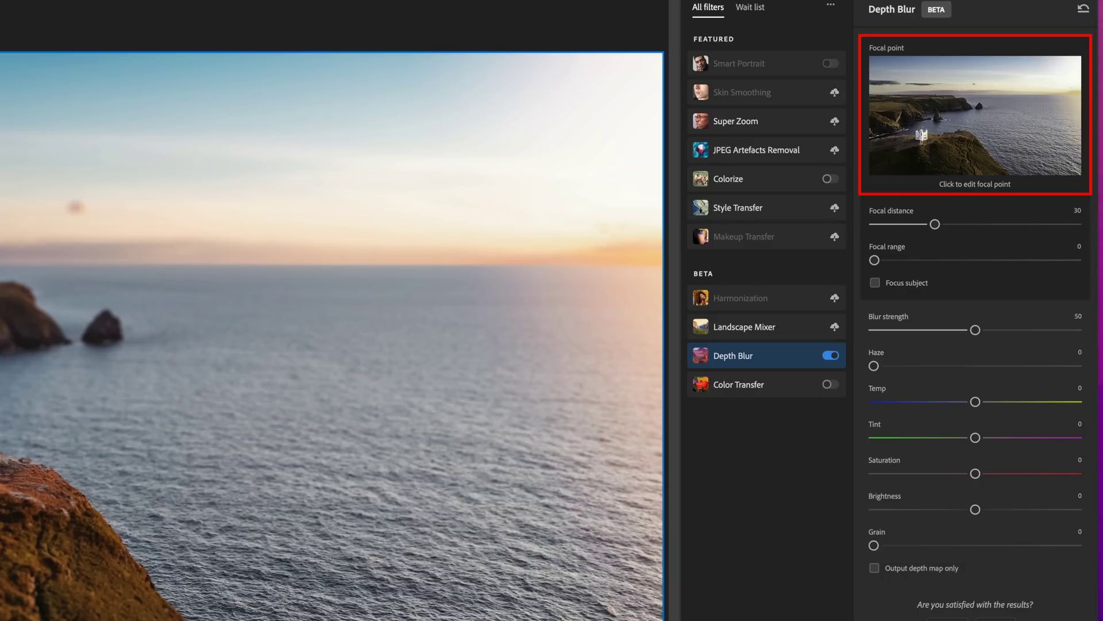
left_click(921, 135)
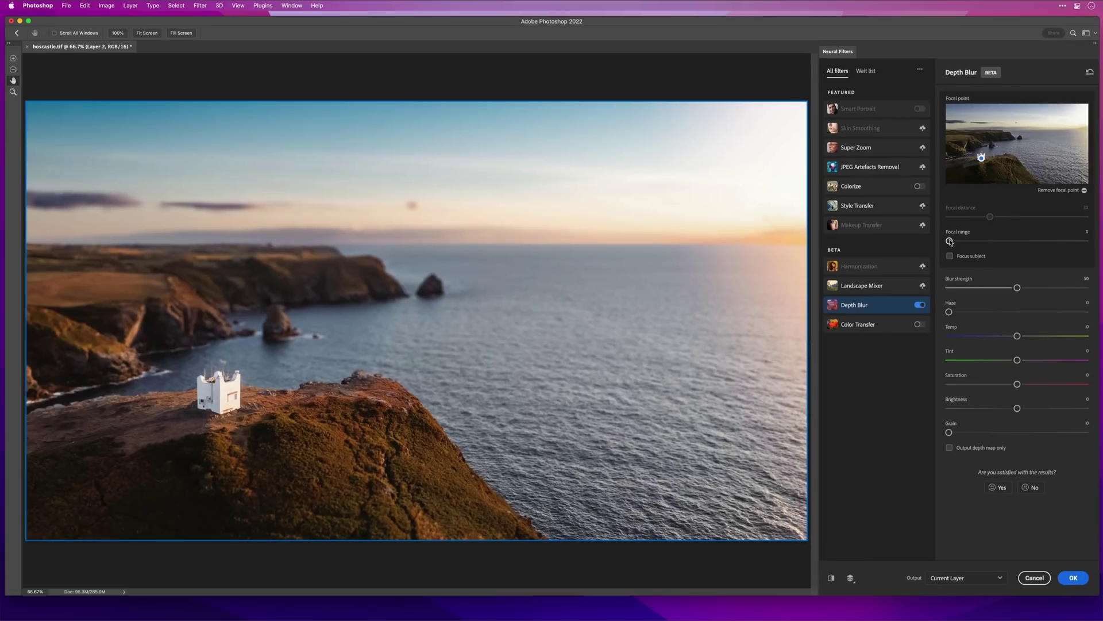
Step: Test Focal range at 100 and 0, try a sea focus point, then remove the focal point
left_click_drag(876, 264, 885, 265)
left_click_drag(956, 242, 1075, 241)
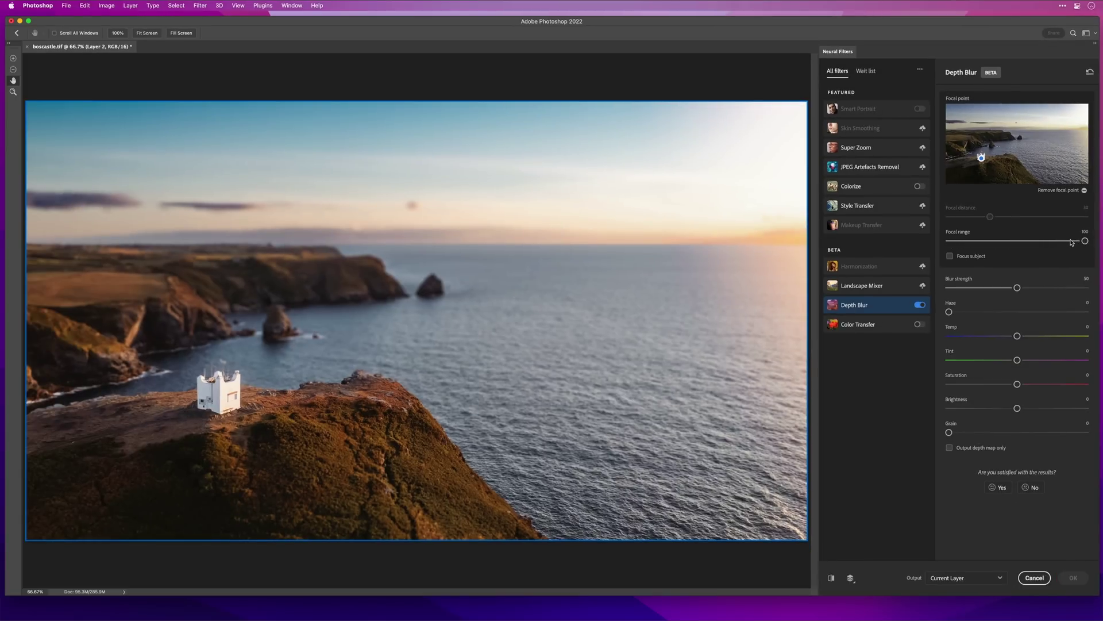
left_click_drag(1072, 242, 947, 241)
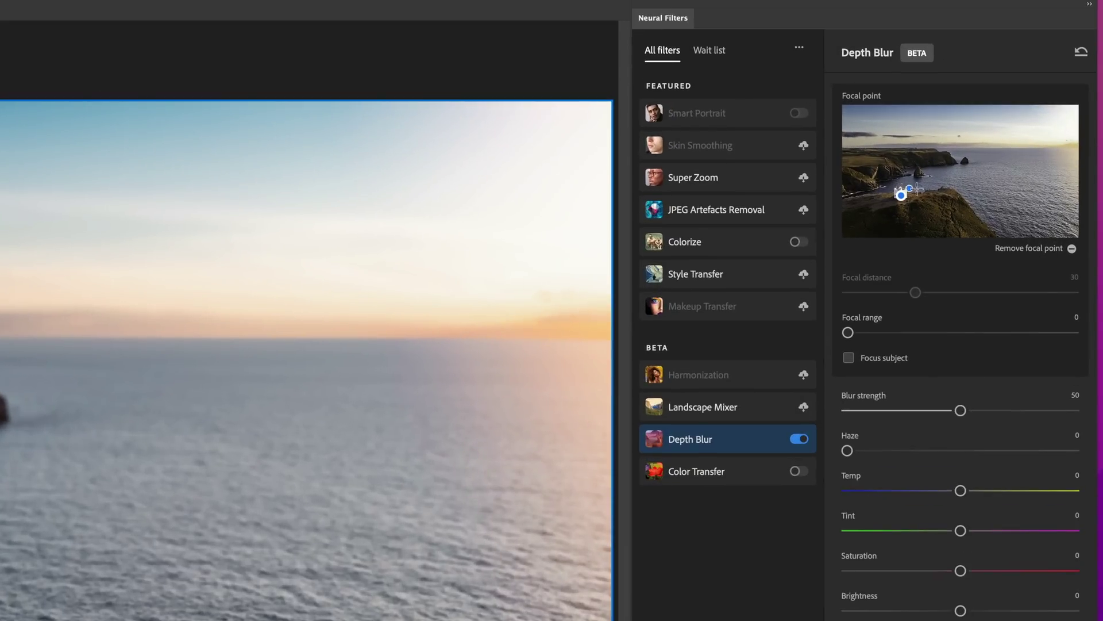
left_click(967, 164)
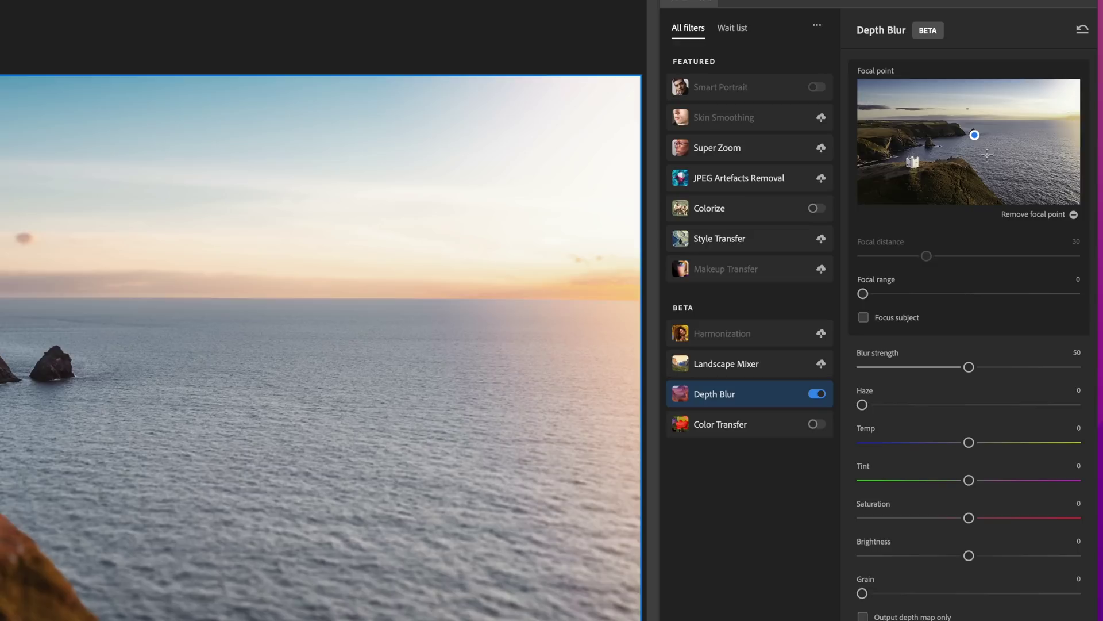
left_click(1073, 216)
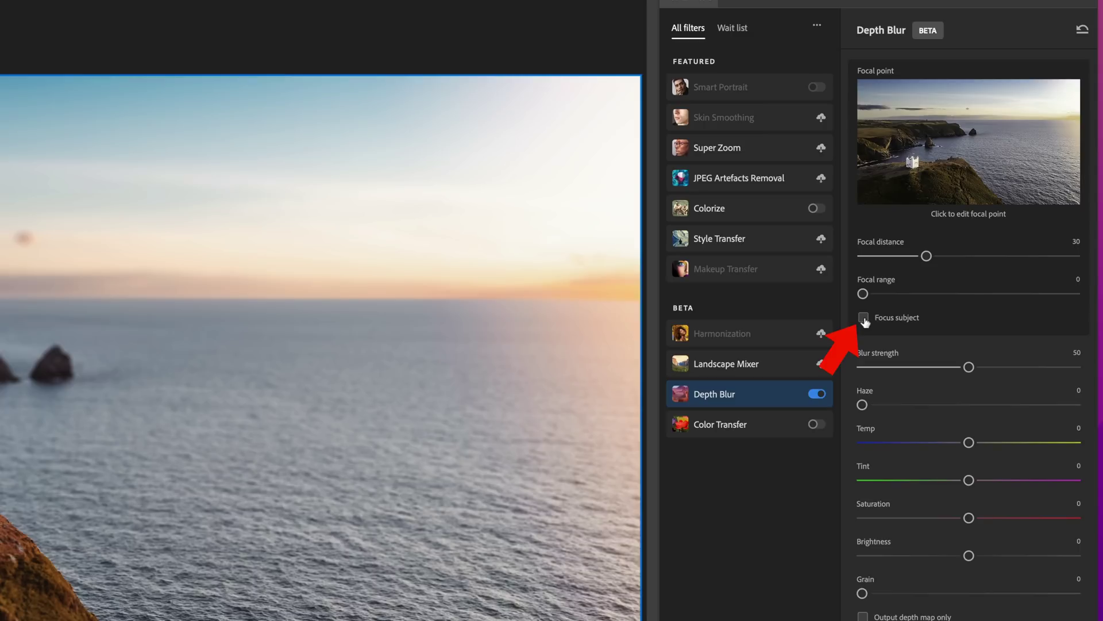
Step: Try Focus subject and wider focal ranges, then set the focal point on the white clifftop building
left_click(863, 318)
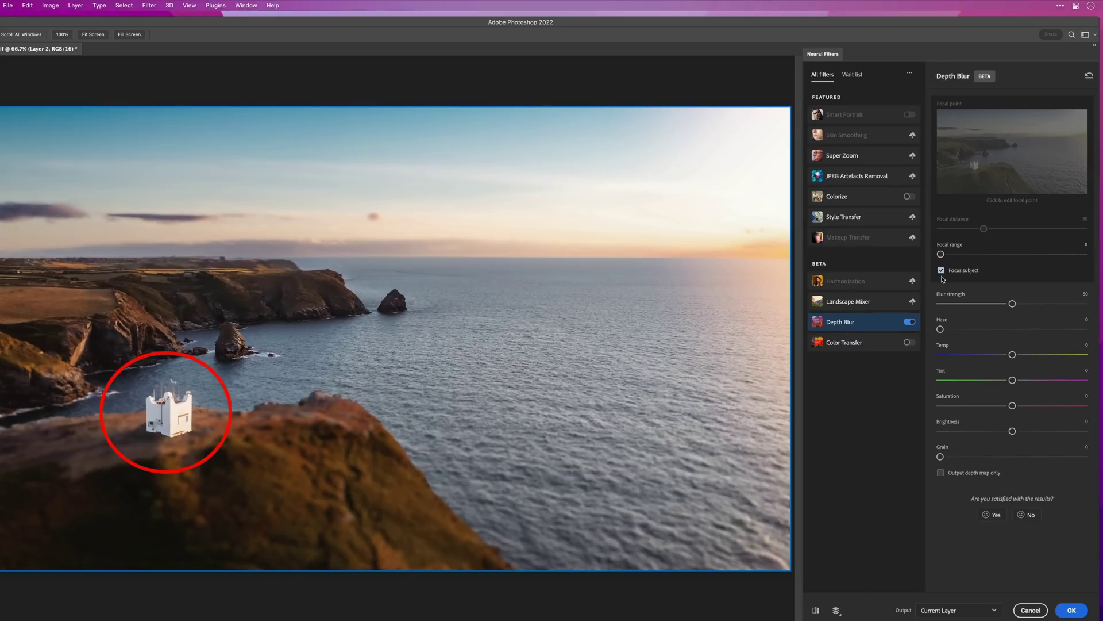
left_click_drag(940, 254, 1012, 253)
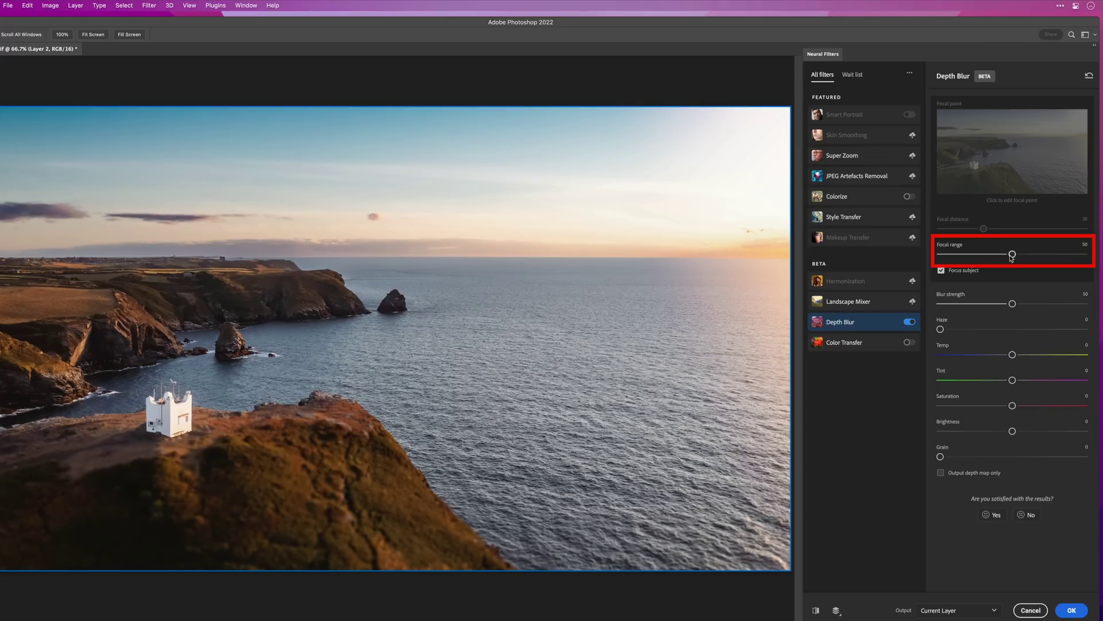
left_click_drag(1013, 254, 1083, 254)
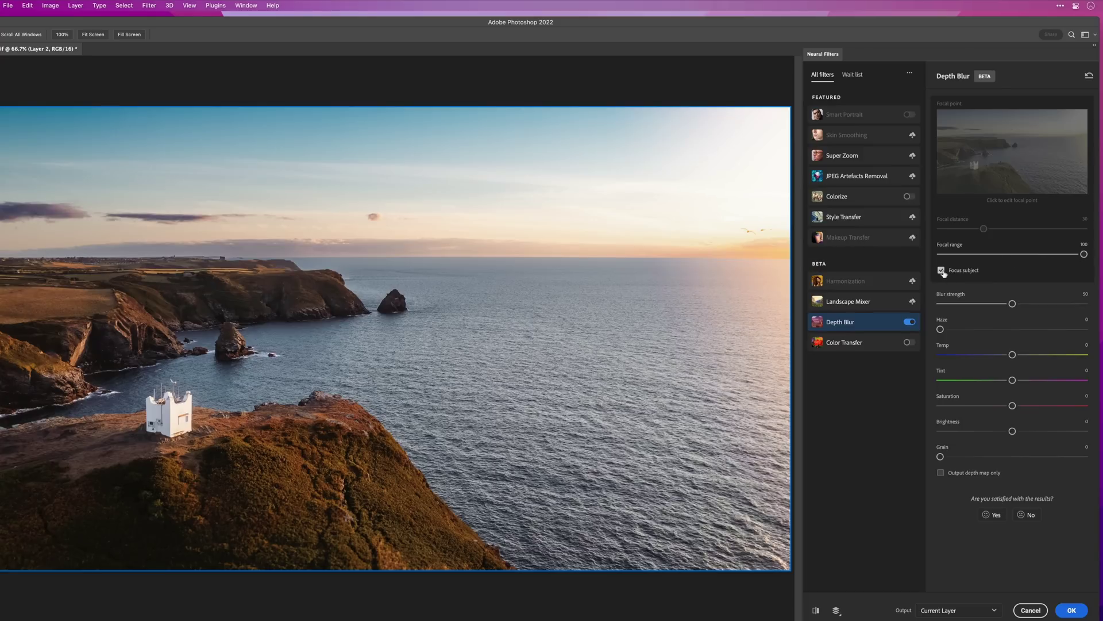
left_click(974, 166)
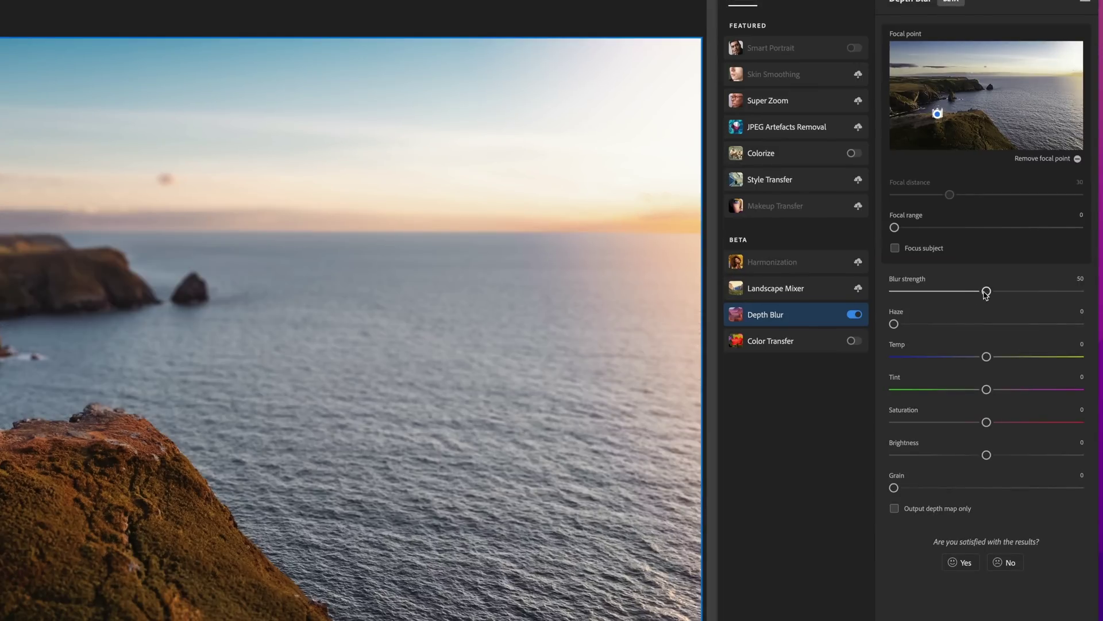
Step: Set Blur strength 100, Output to Current Layer, Haze 41 and Temp -12 for the landscape
left_click_drag(986, 293, 1079, 292)
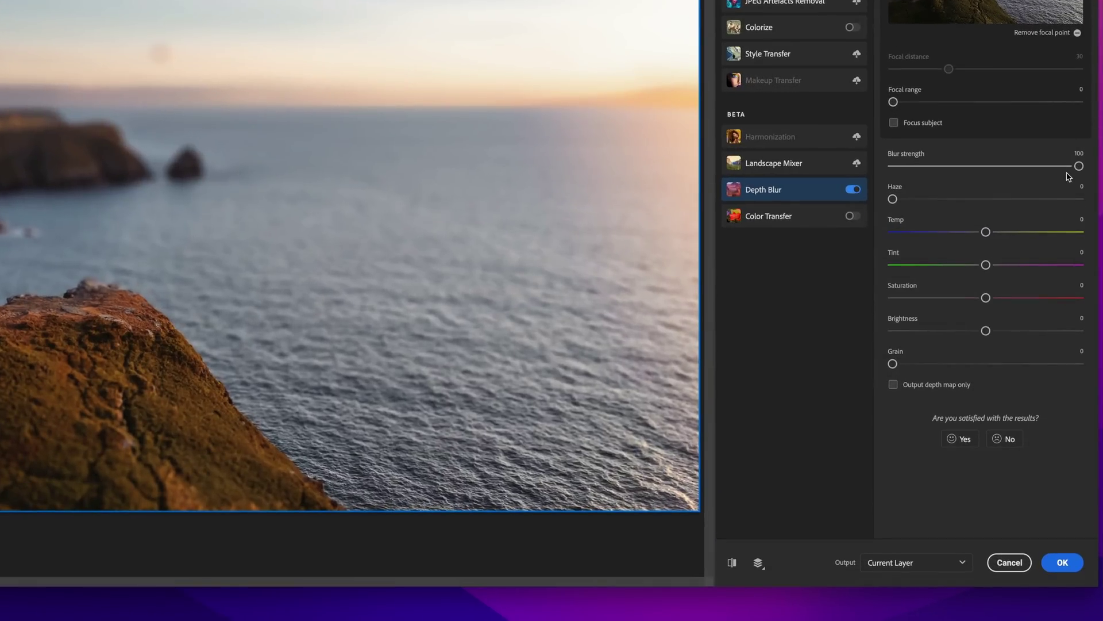
left_click(972, 560)
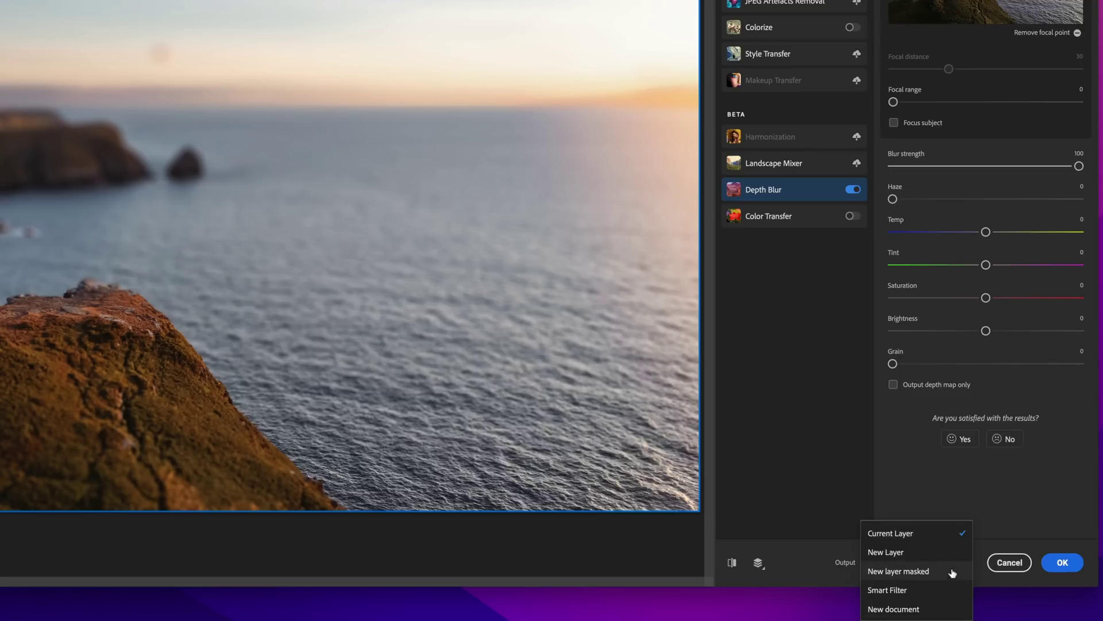
left_click(937, 535)
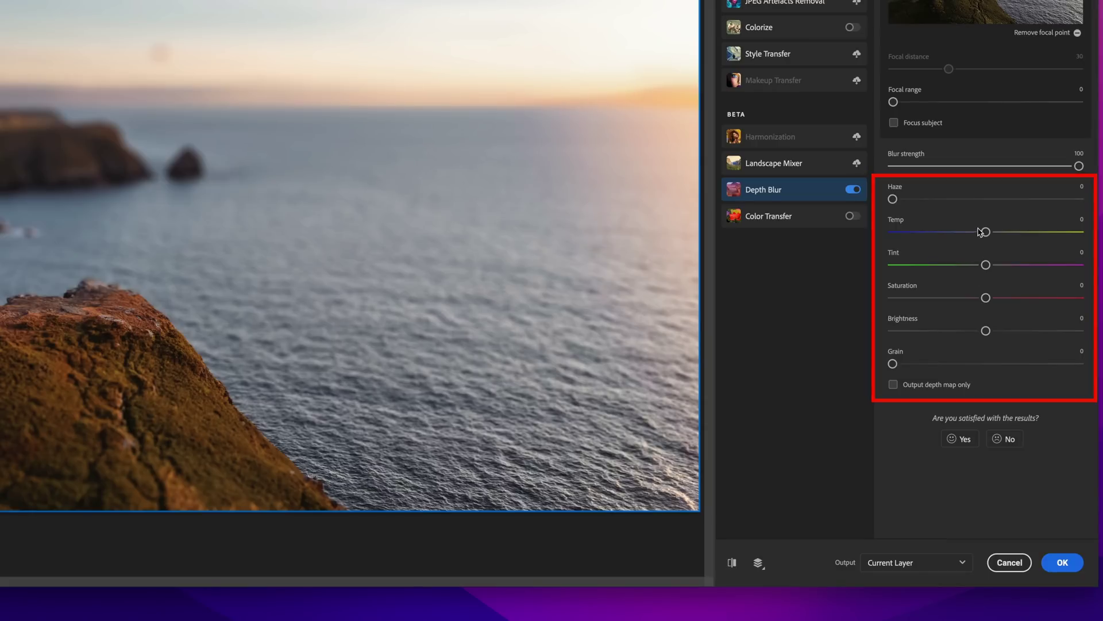
left_click_drag(892, 200, 971, 199)
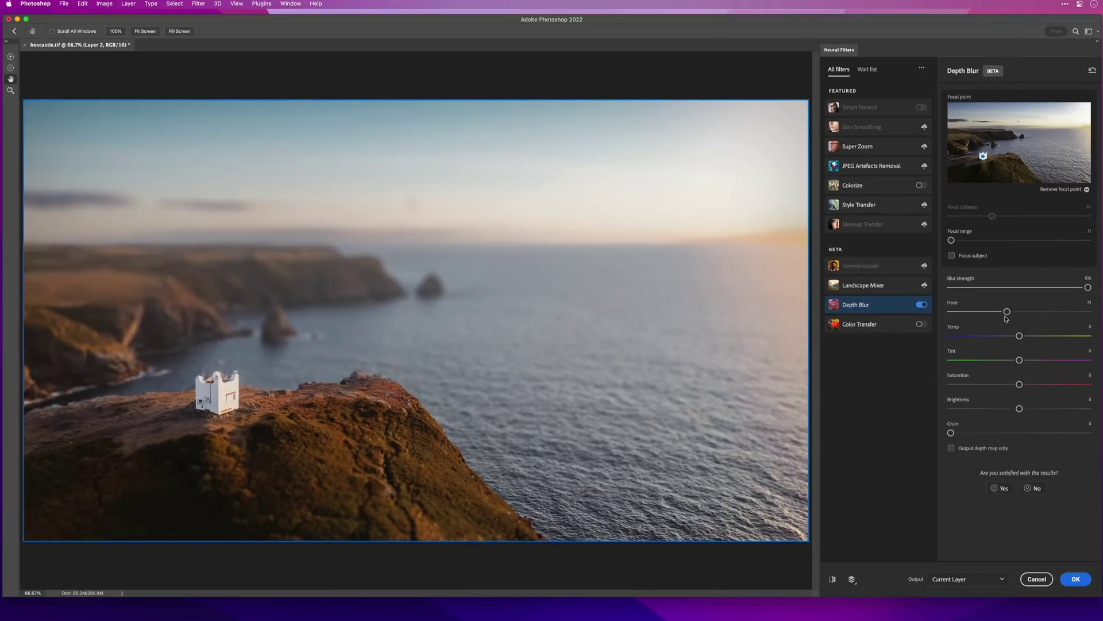
left_click_drag(1019, 335, 1002, 339)
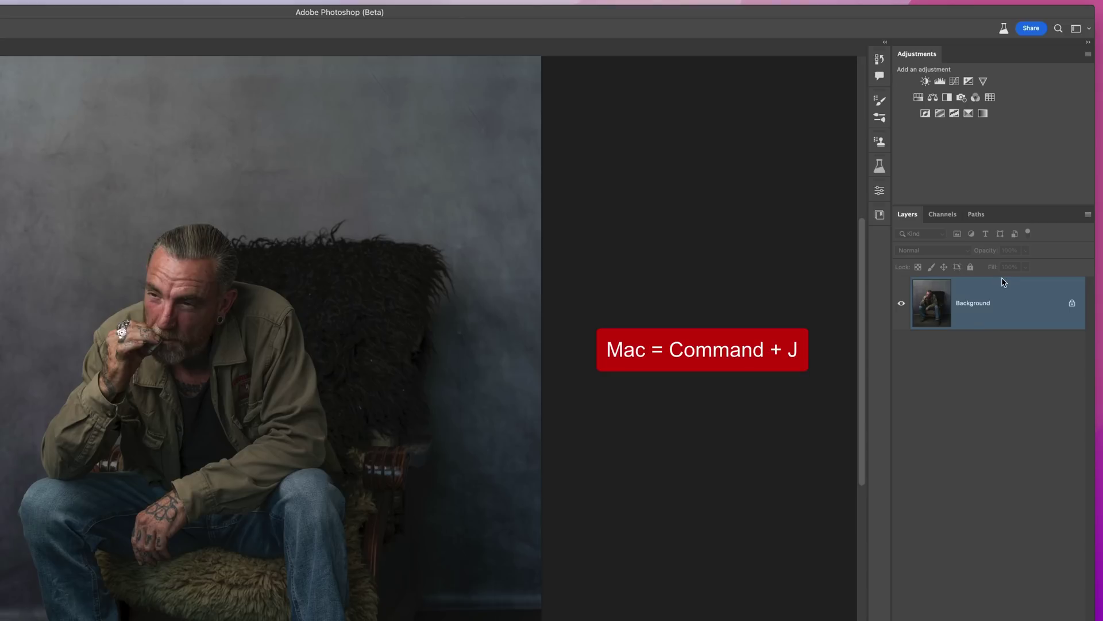
Step: Duplicate the portrait to Layer 1 and enable Depth Blur in Neural Filters
key("super+j")
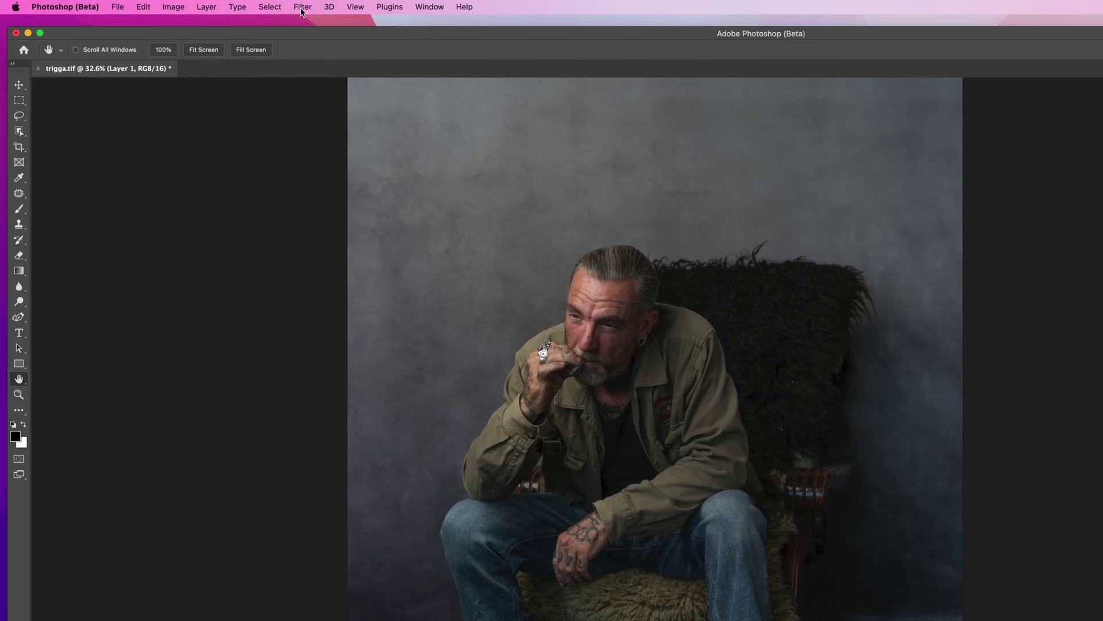
left_click(302, 9)
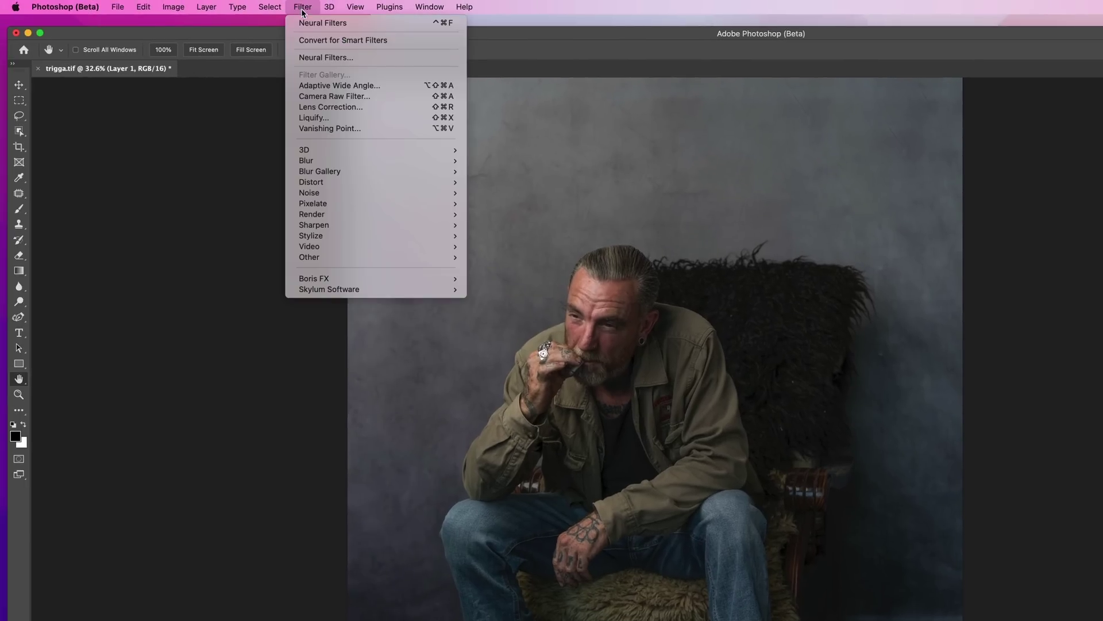
left_click(325, 58)
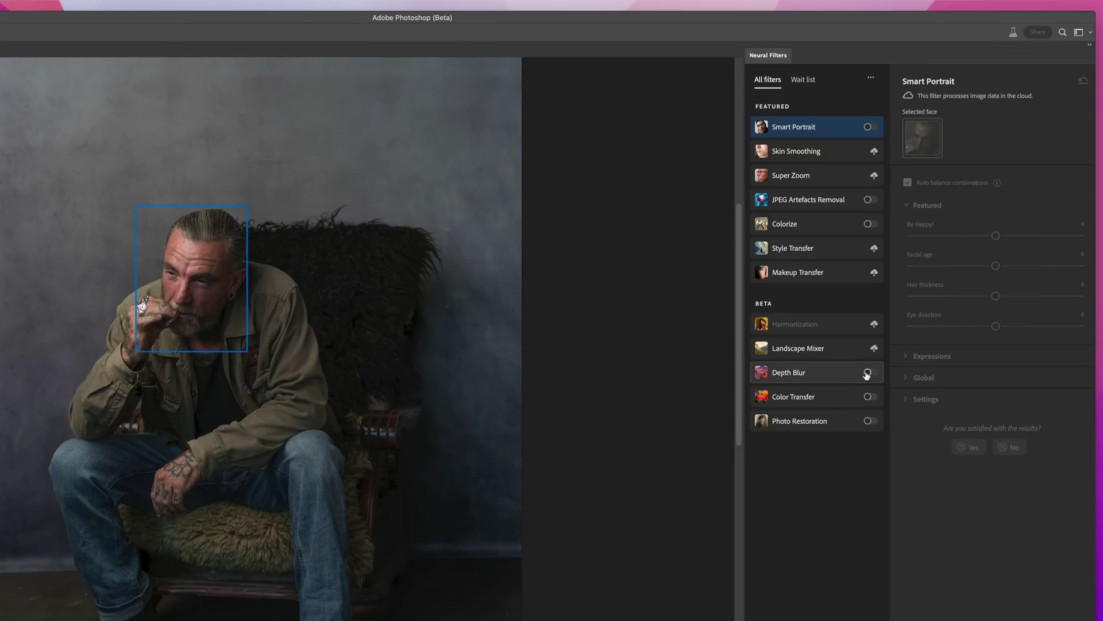
left_click(868, 373)
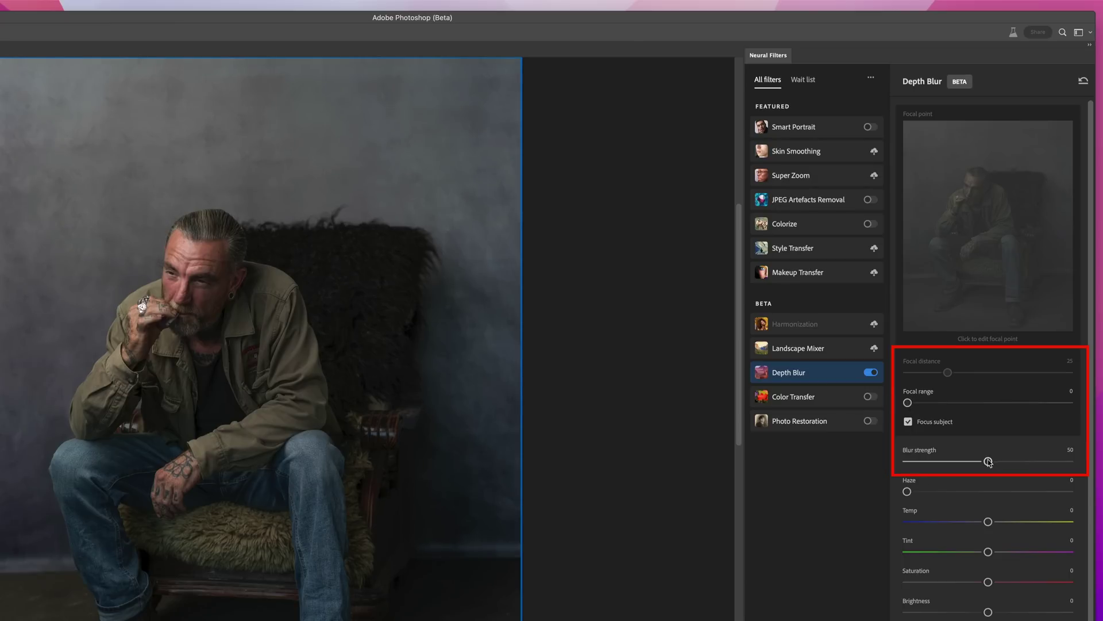
Step: Set Blur strength to 100 and apply Depth Blur as a Smart Filter
left_click_drag(988, 461, 1078, 463)
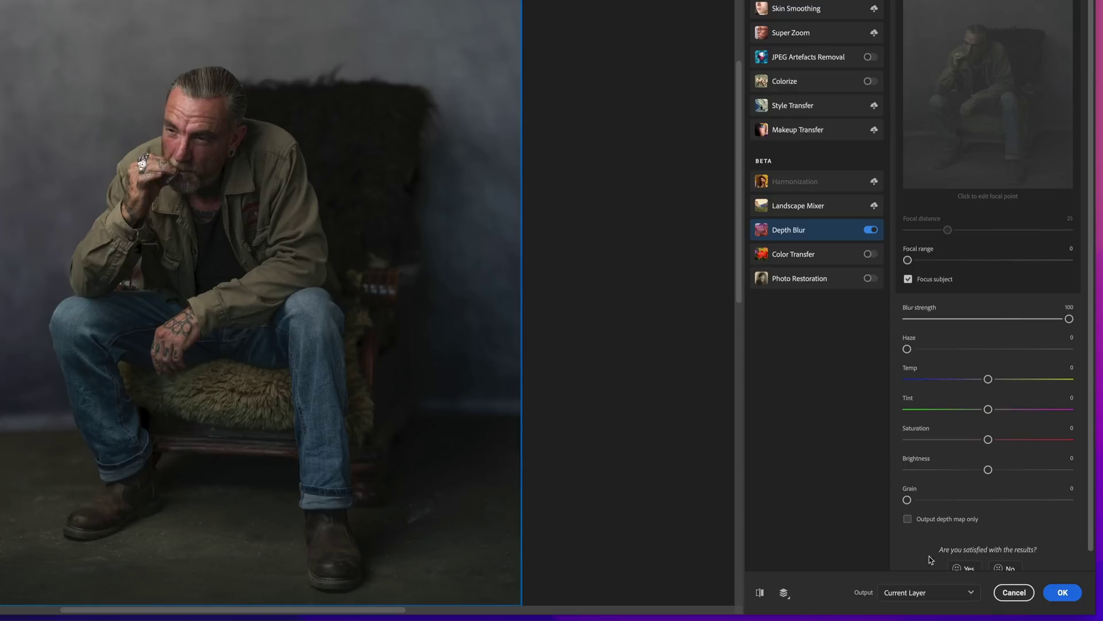
left_click(926, 593)
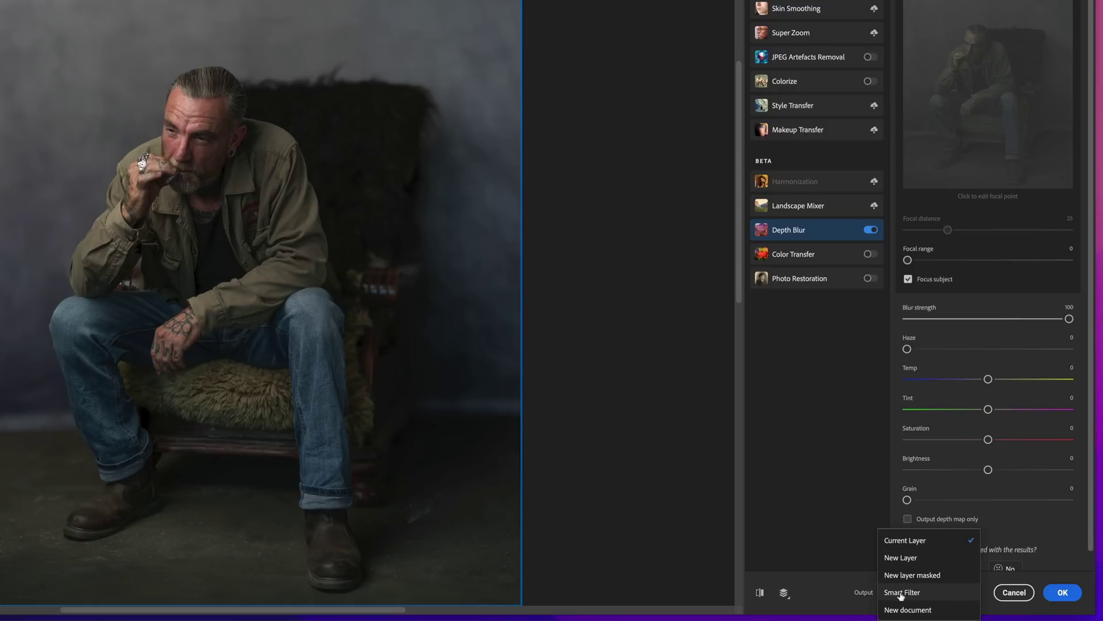
left_click(901, 593)
left_click(1062, 593)
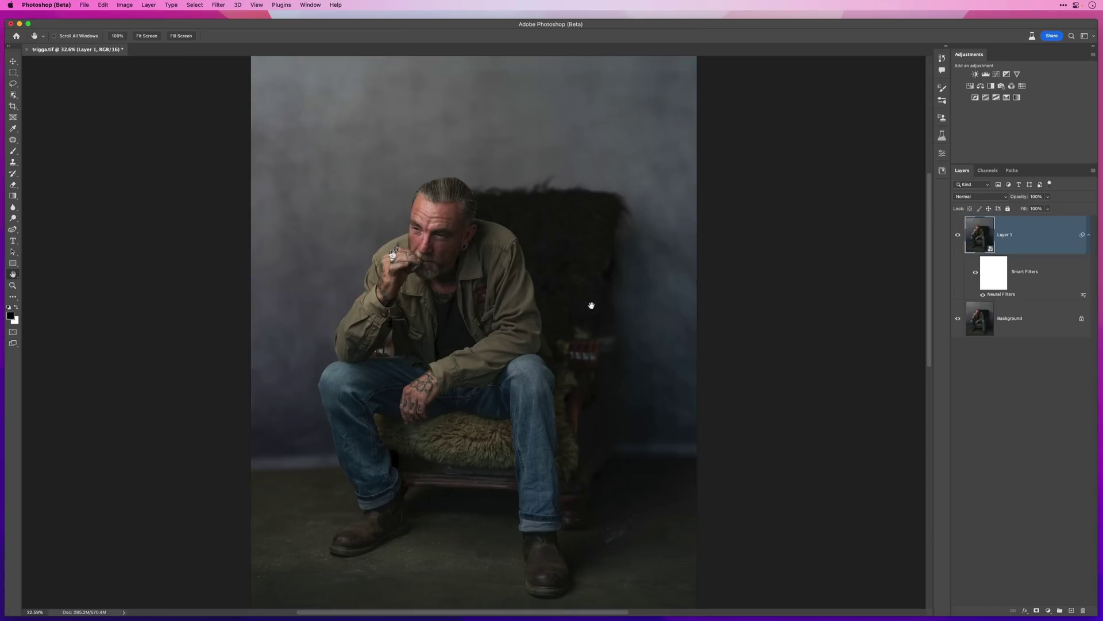
Step: Inspect the blur at the man's forehead, then lower Layer 1's opacity to 46%
left_click_drag(432, 189, 601, 234)
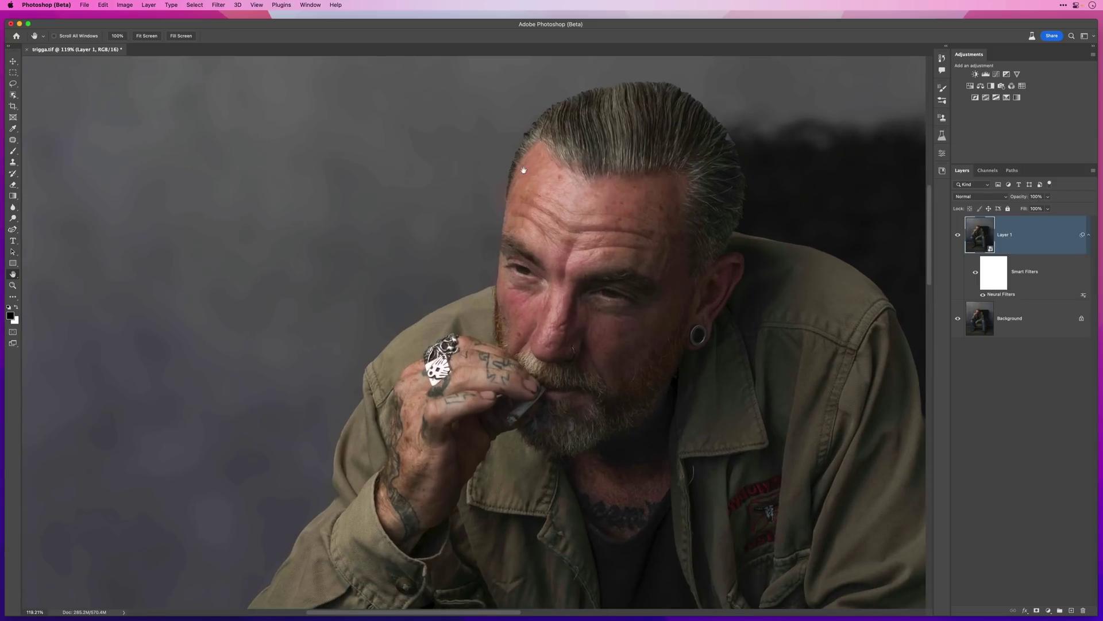
scroll(518, 202, "up", 5)
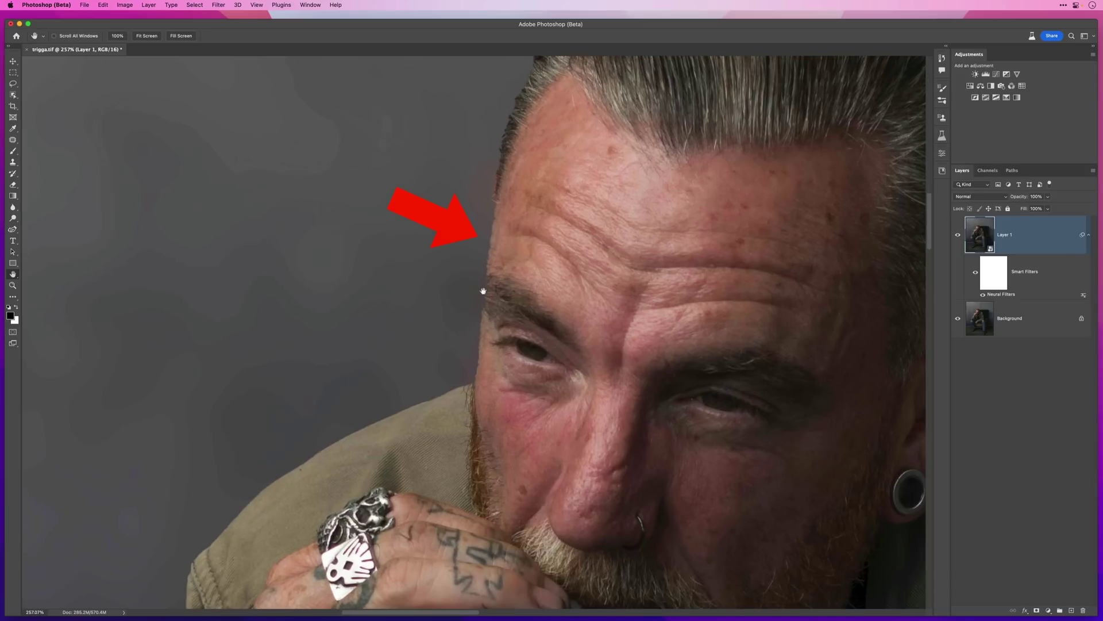
scroll(533, 276, "down", 5)
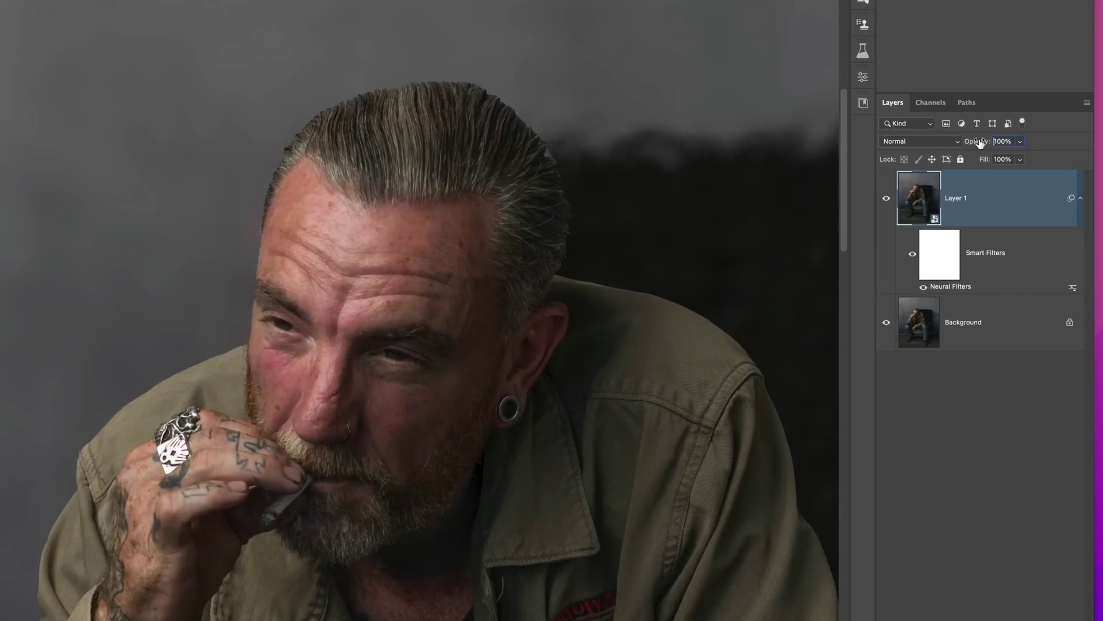
left_click_drag(1018, 196, 1005, 193)
left_click_drag(957, 136, 943, 134)
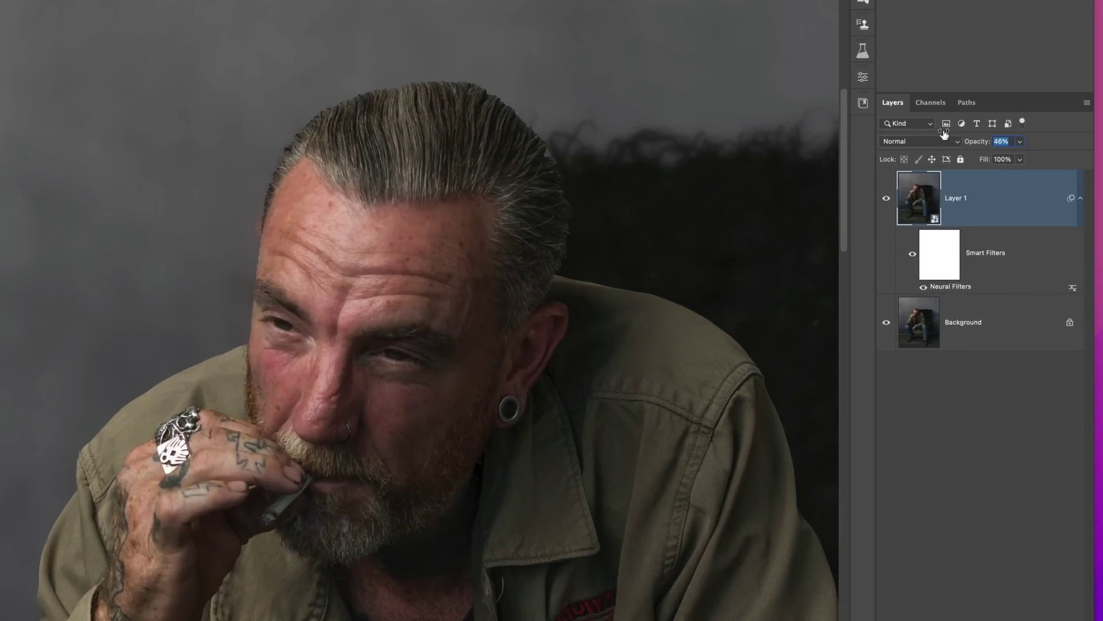
Step: Select the smart filter mask and paint it along the forehead and hairline edge
left_click(941, 258)
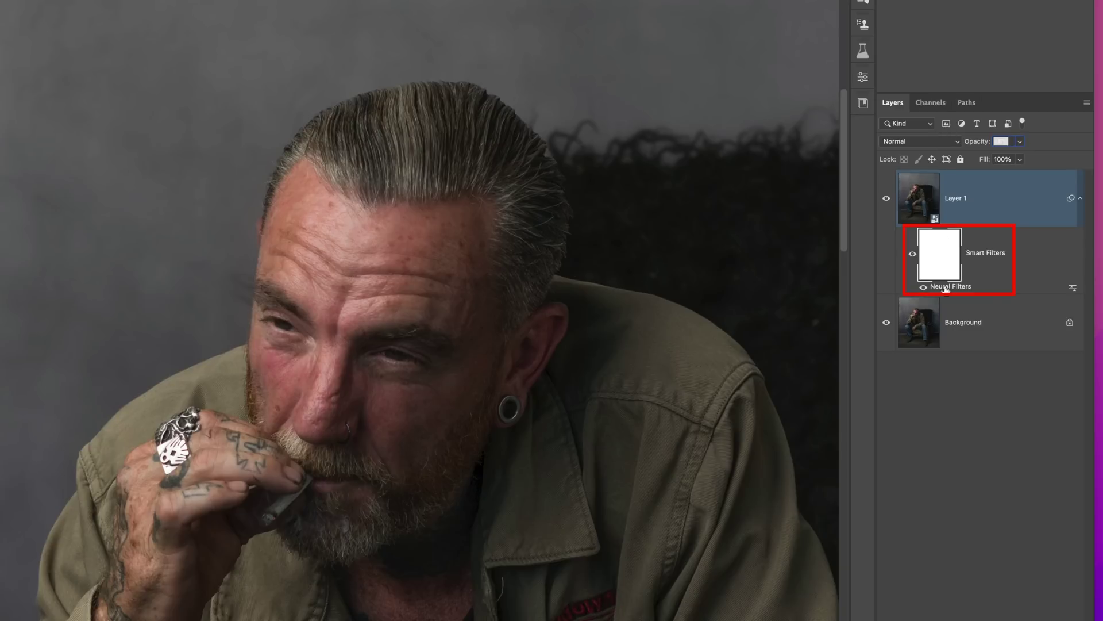
left_click_drag(277, 237, 328, 263)
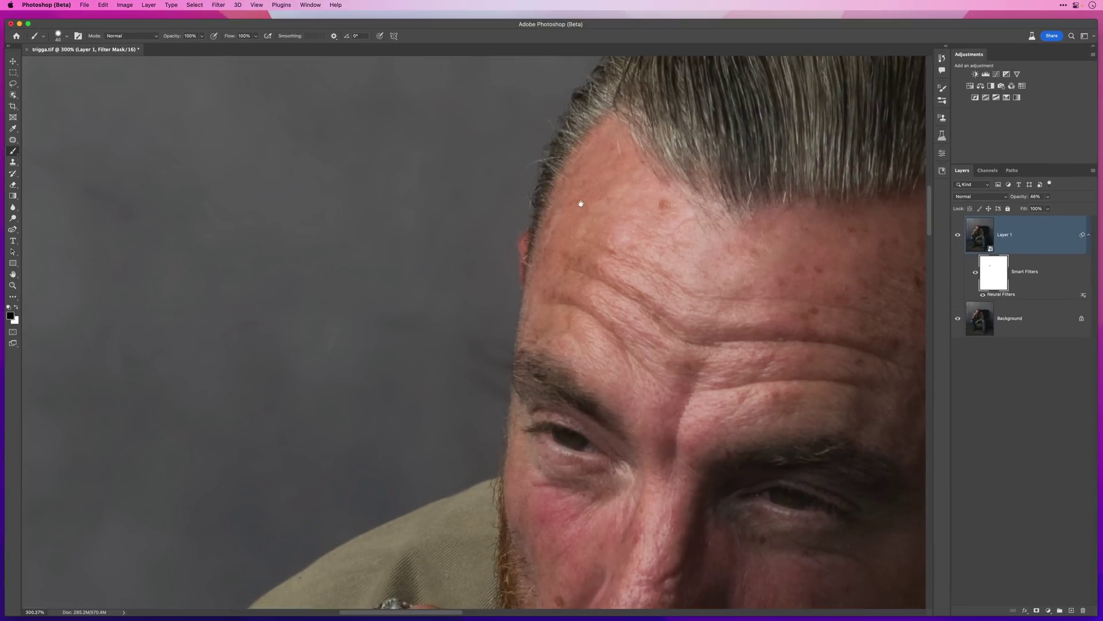
scroll(581, 203, "down", 5)
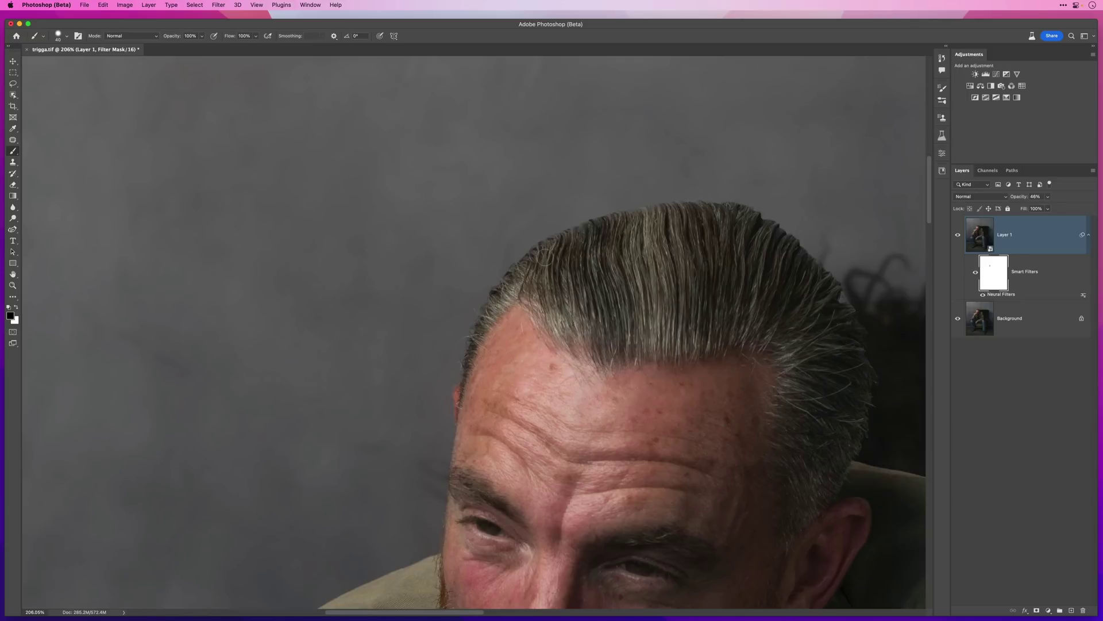
mouse_move(783, 238)
left_mouse_down()
mouse_move(849, 311)
mouse_move(860, 364)
mouse_move(845, 466)
left_mouse_up()
left_click_drag(539, 418, 547, 355)
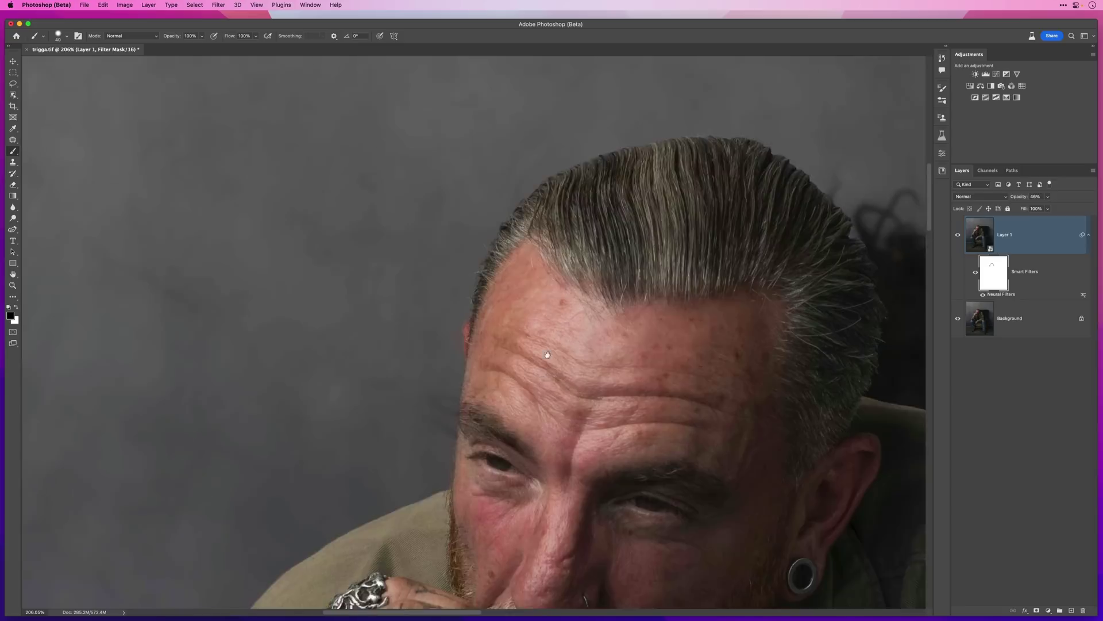
Step: Pan over the mask edges around the jeans and boot, ending with the whole portrait visible
scroll(547, 355, "down", 10)
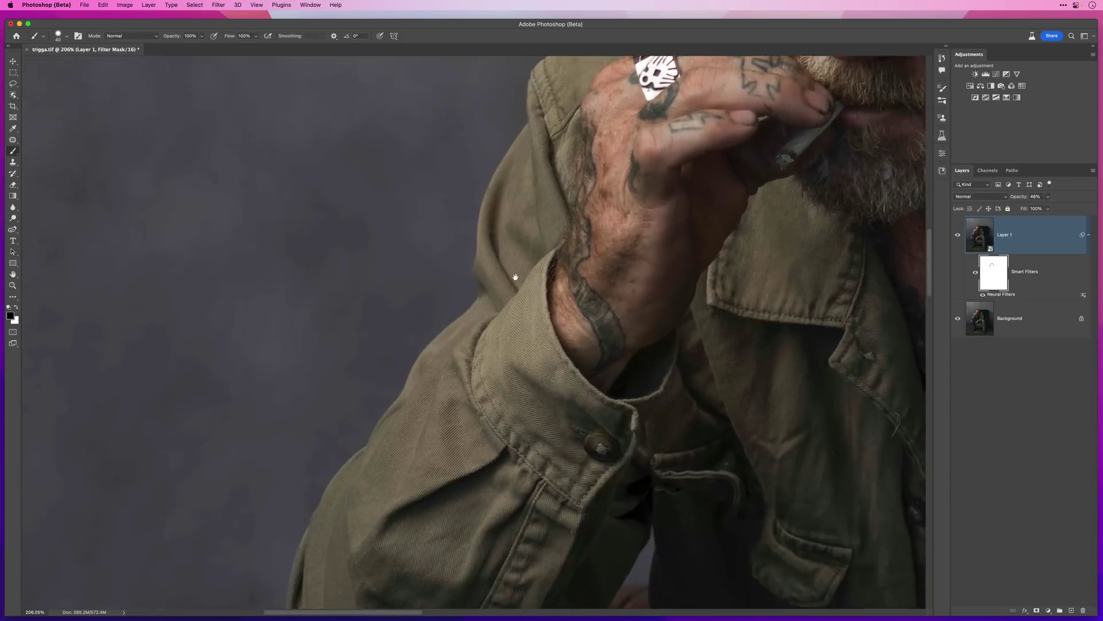
scroll(516, 277, "down", 10)
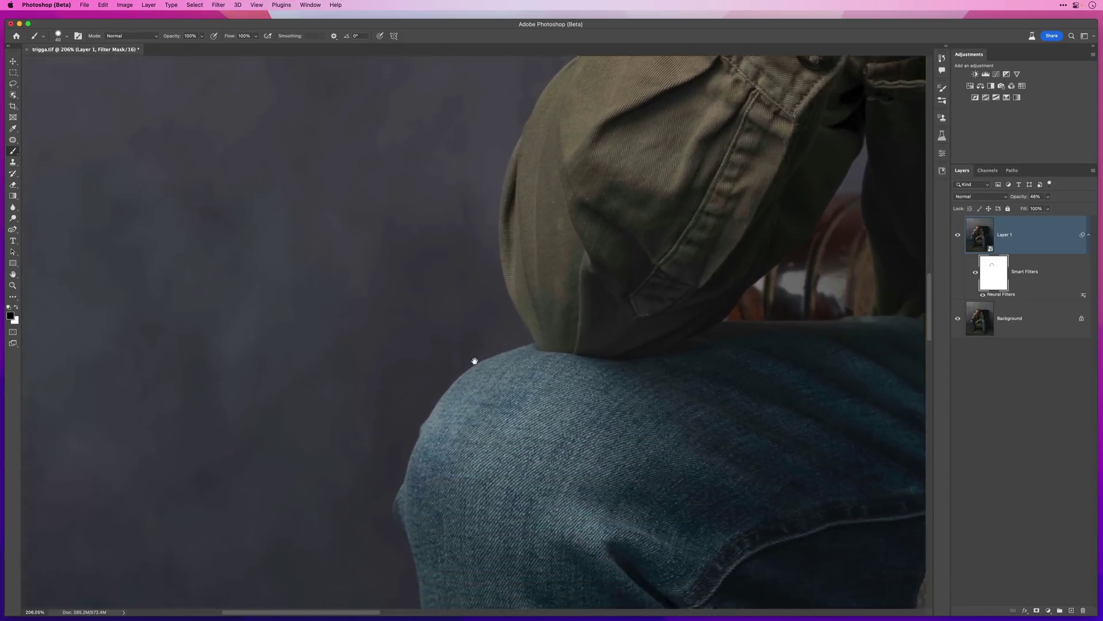
scroll(475, 361, "down", 5)
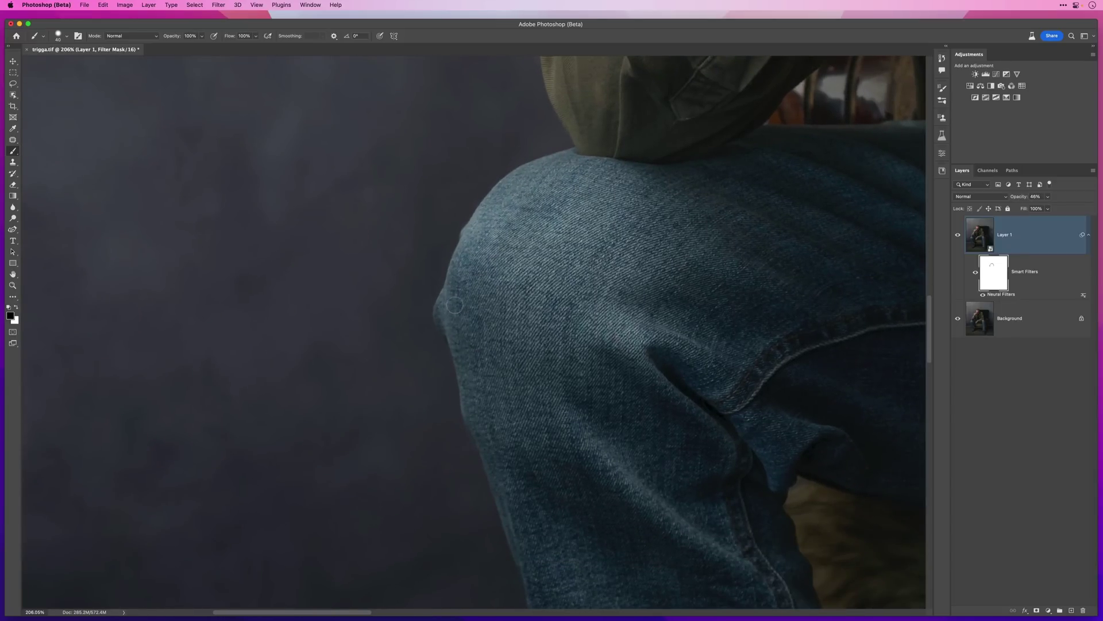
scroll(495, 392, "down", 5)
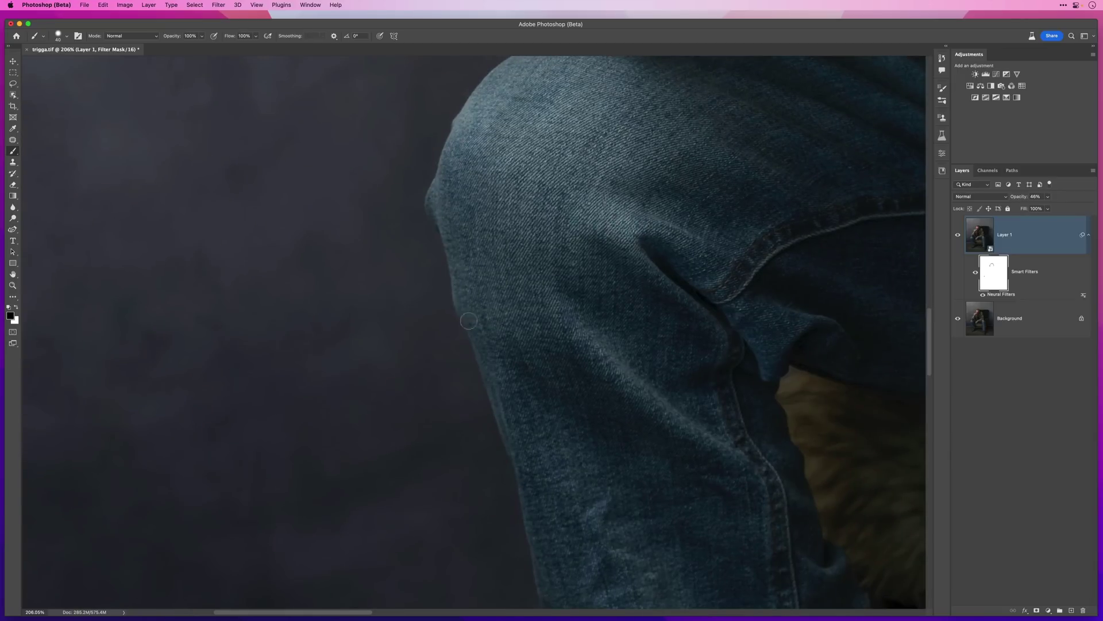
scroll(506, 318, "down", 10)
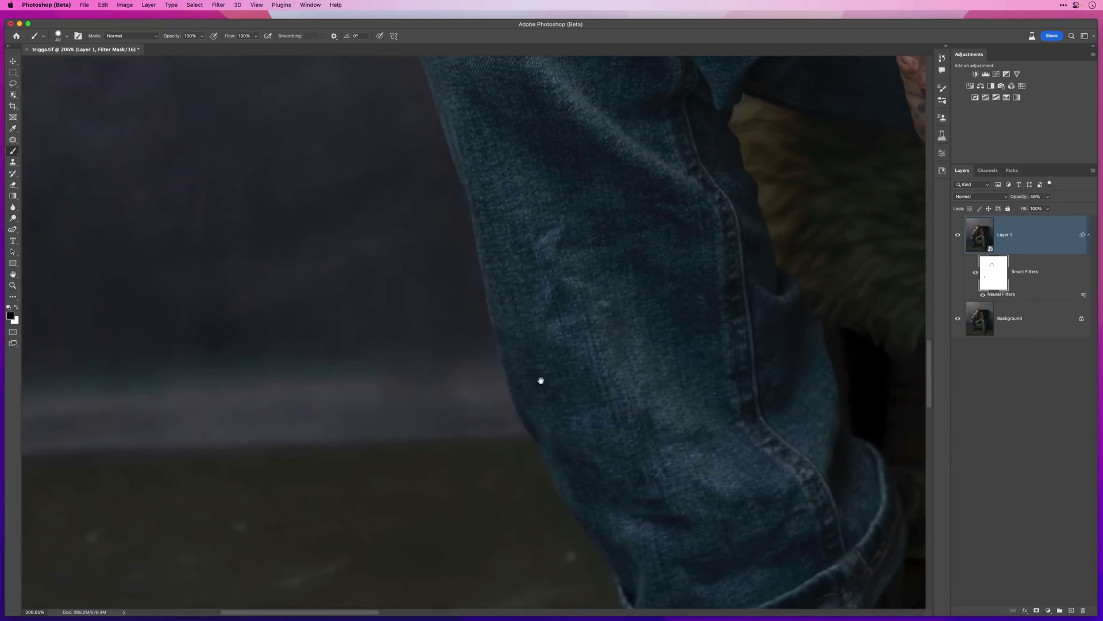
scroll(525, 311, "down", 10)
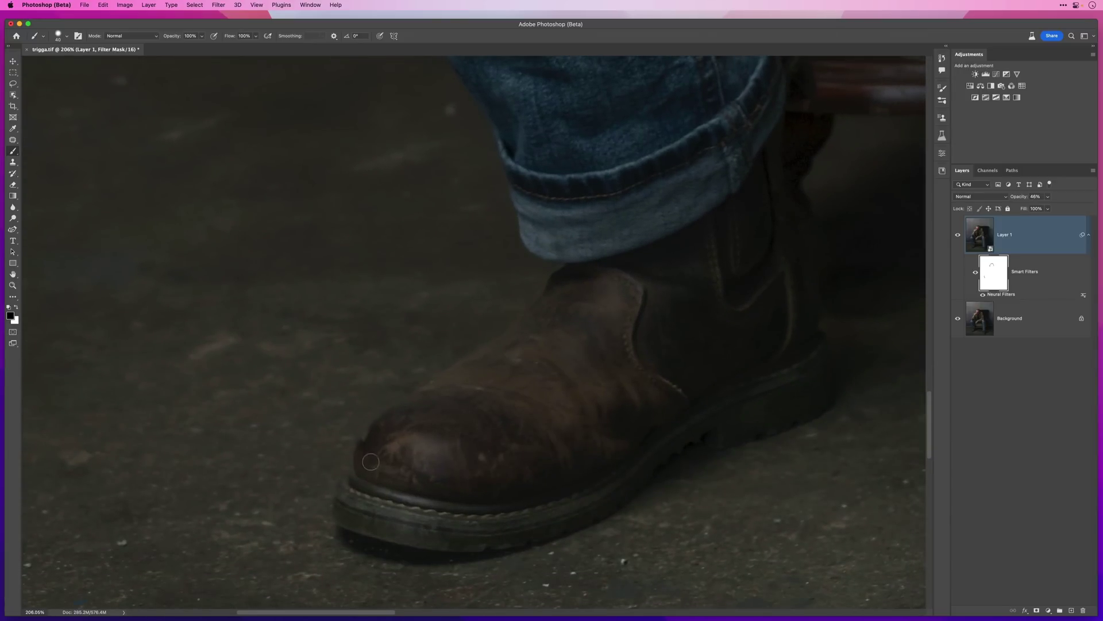
scroll(517, 349, "right", 10)
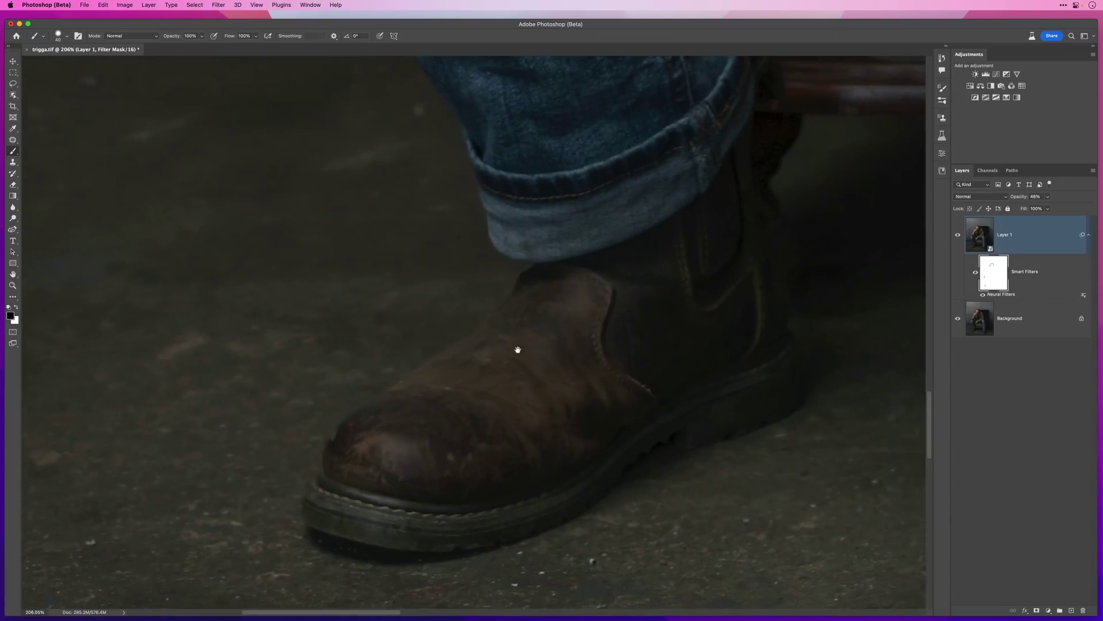
scroll(488, 367, "right", 10)
scroll(525, 394, "down", 10)
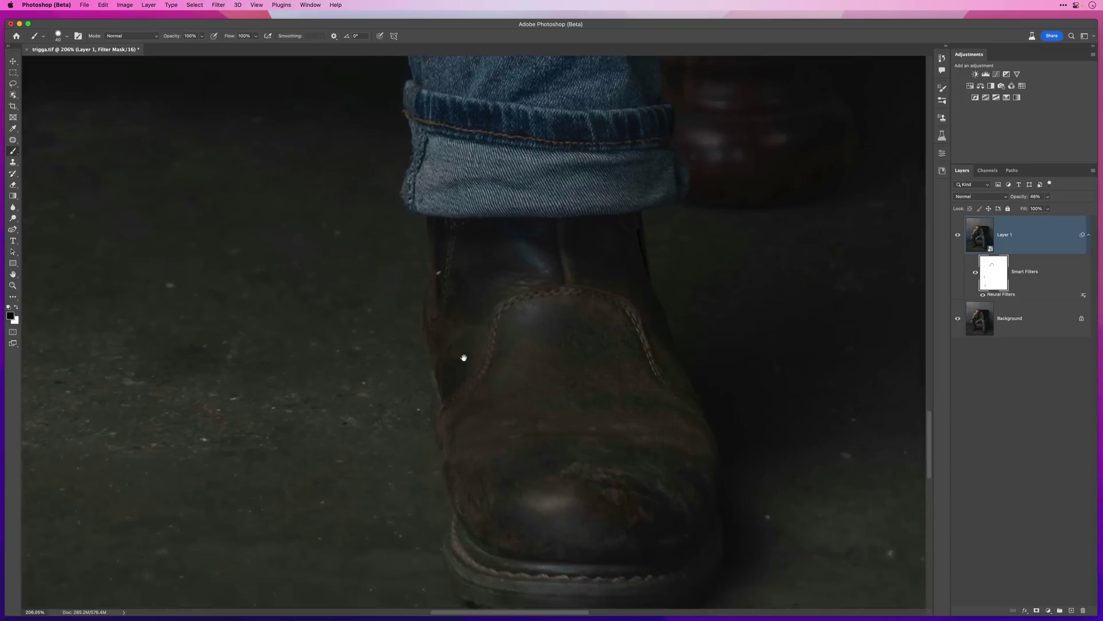
scroll(460, 356, "up", 10)
scroll(435, 438, "up", 10)
scroll(435, 438, "right", 5)
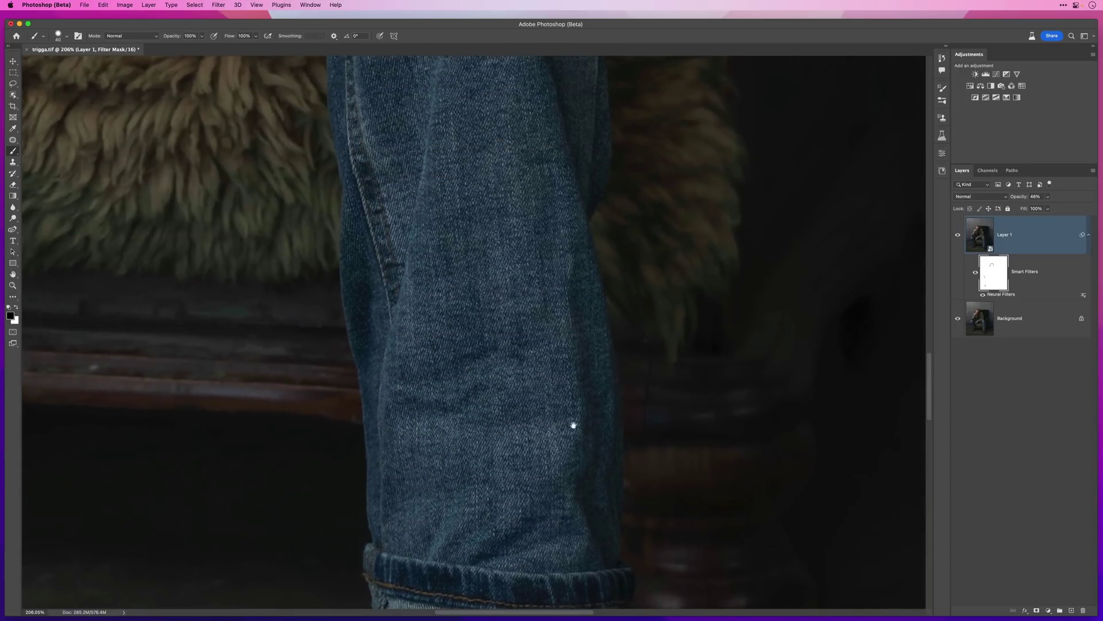
scroll(524, 362, "up", 10)
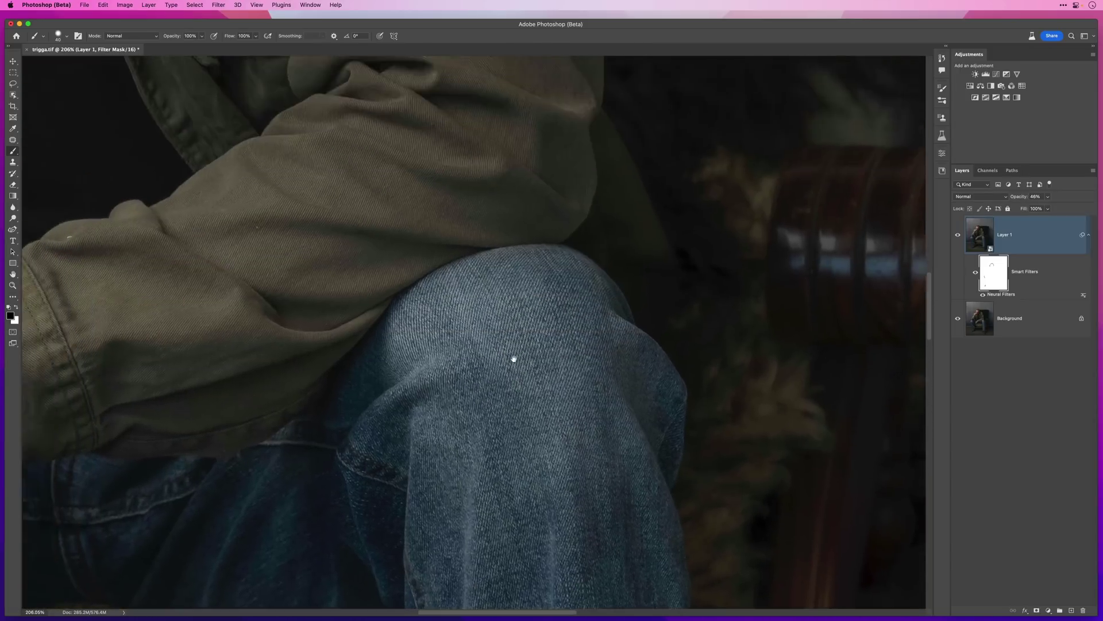
scroll(512, 362, "down", 3)
scroll(499, 354, "down", 5)
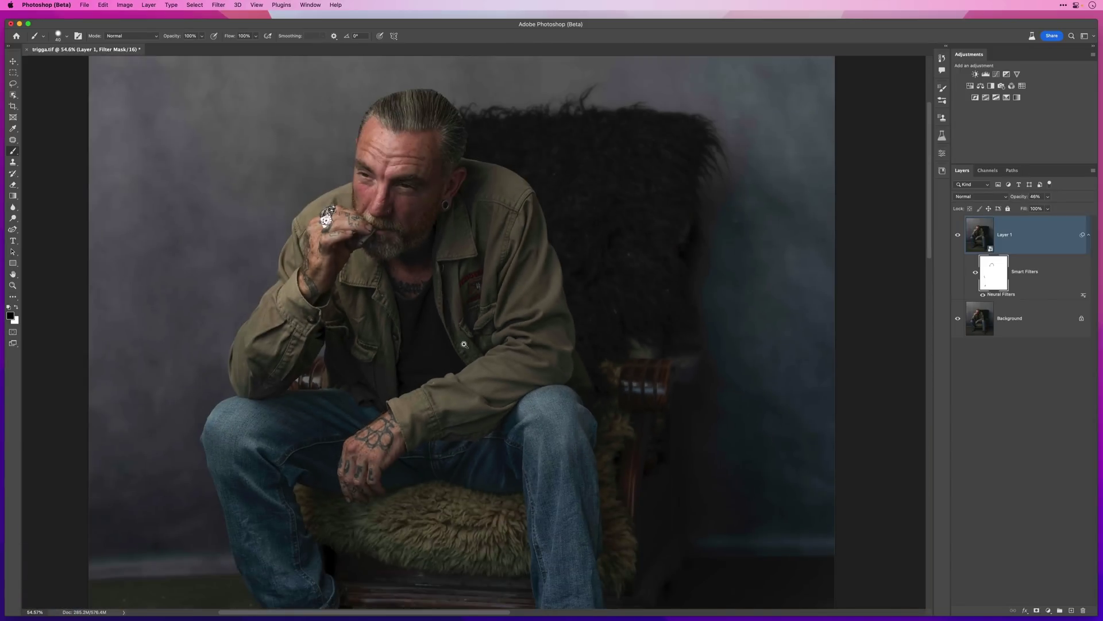
scroll(464, 344, "down", 2)
Step: Select Layer 1's image thumbnail rather than its filter mask and open the Filter menu
left_click_drag(508, 292, 512, 281)
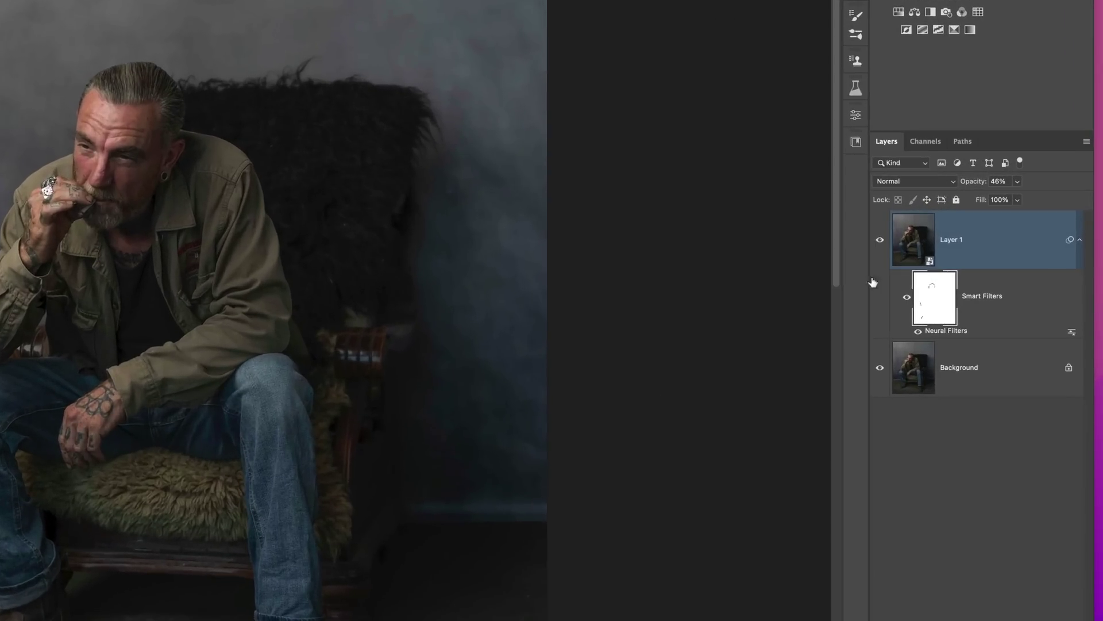
left_click(979, 248)
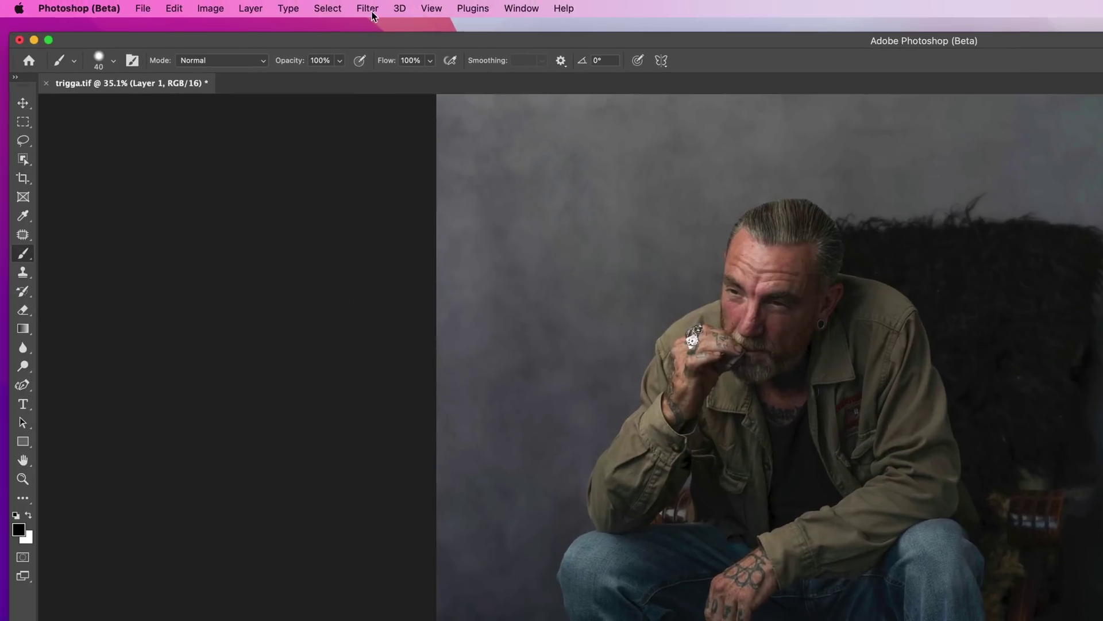
left_click(367, 8)
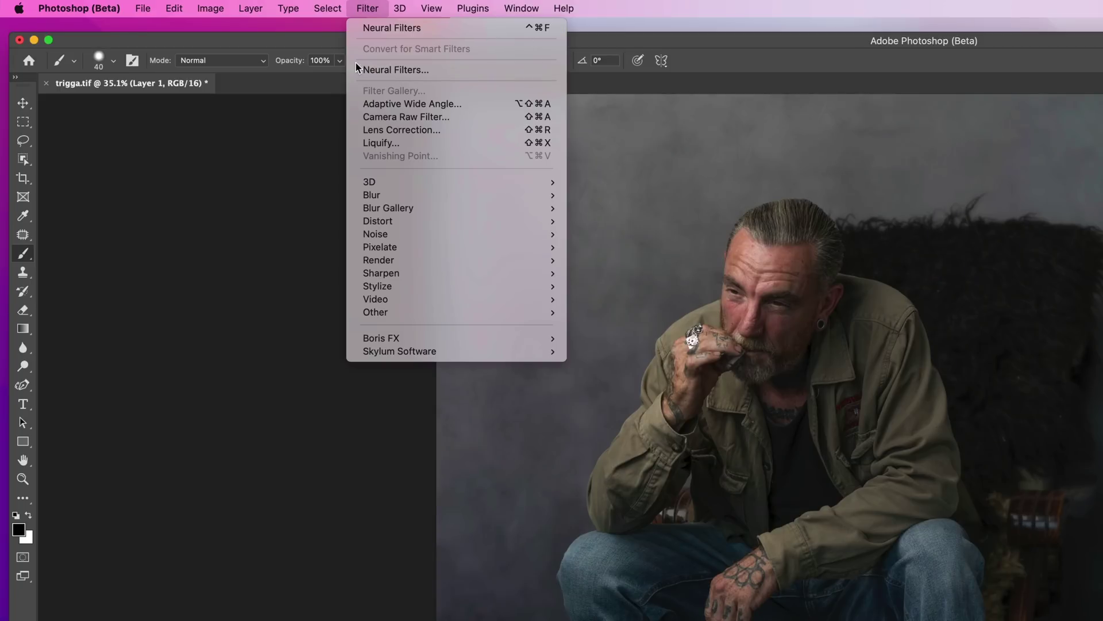
Step: Apply Neural Filters Depth Blur to Layer 1 at Blur strength 100, output as Smart Filter
left_click(395, 70)
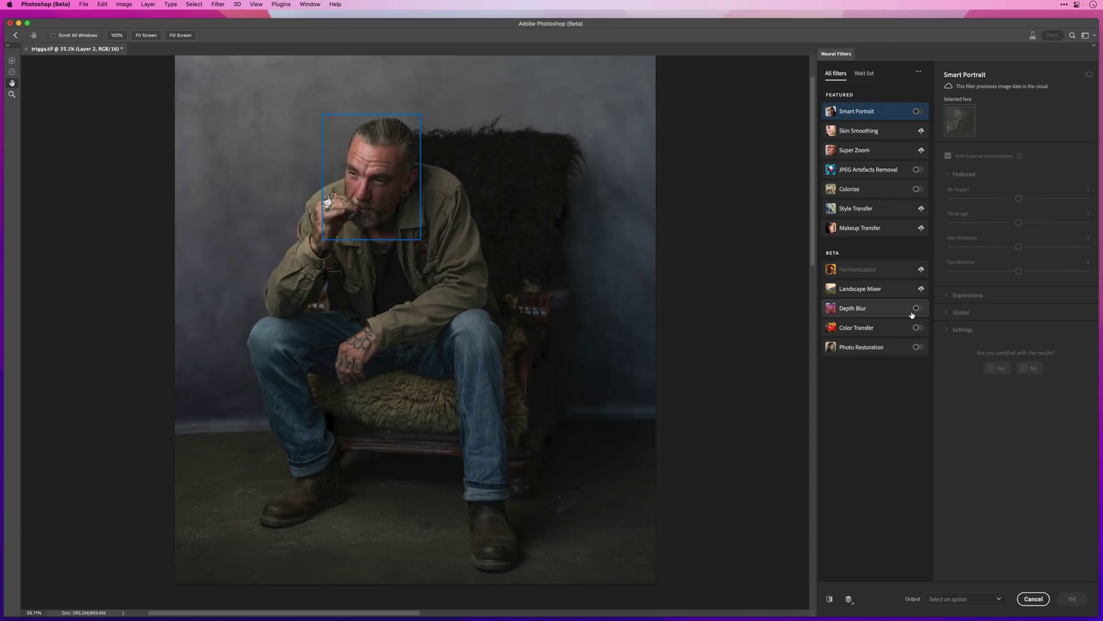
left_click(916, 311)
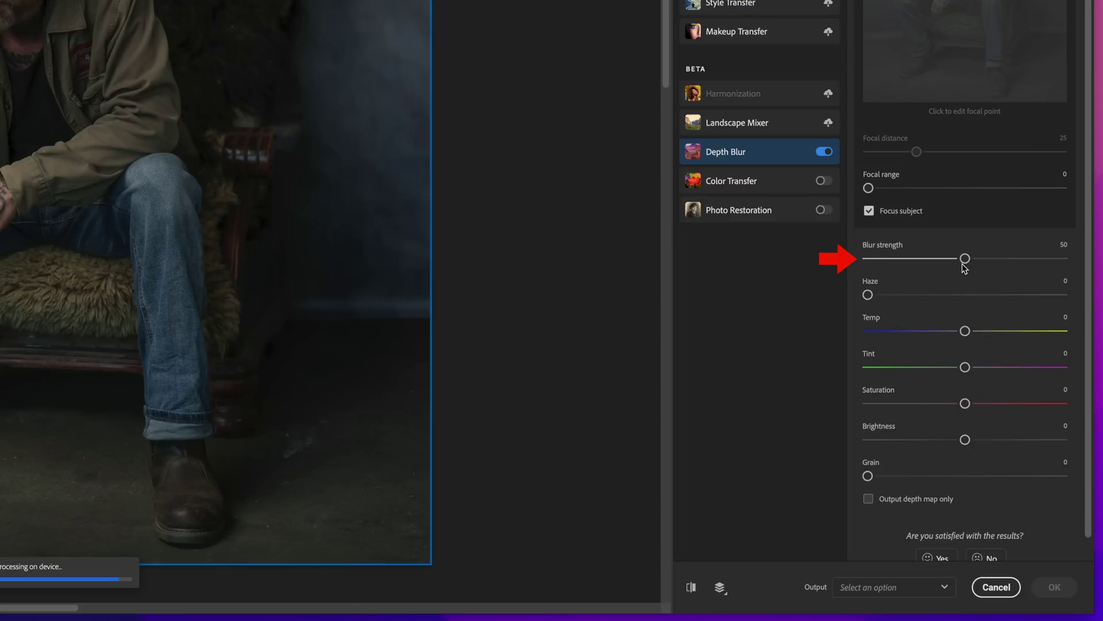
left_click_drag(964, 261, 1079, 261)
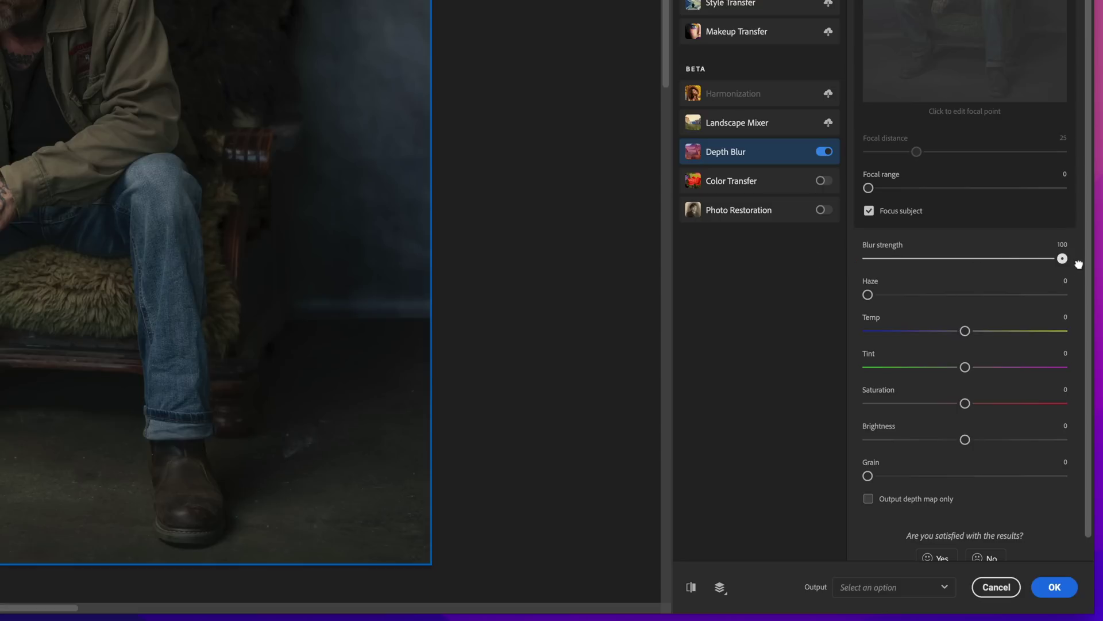
left_click(881, 588)
left_click(867, 587)
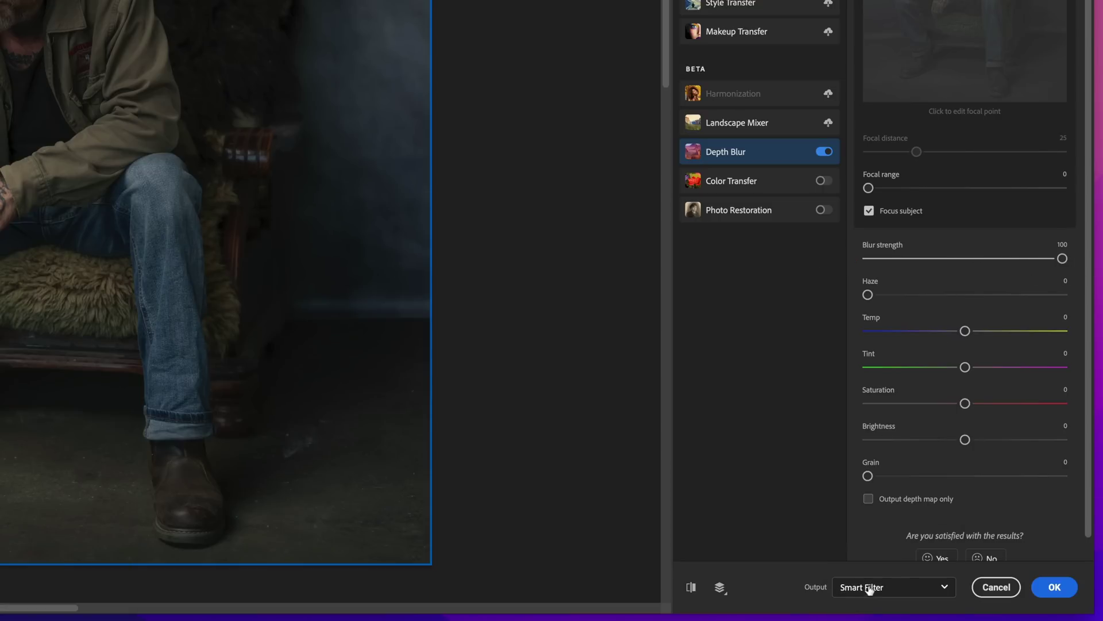
left_click(1054, 588)
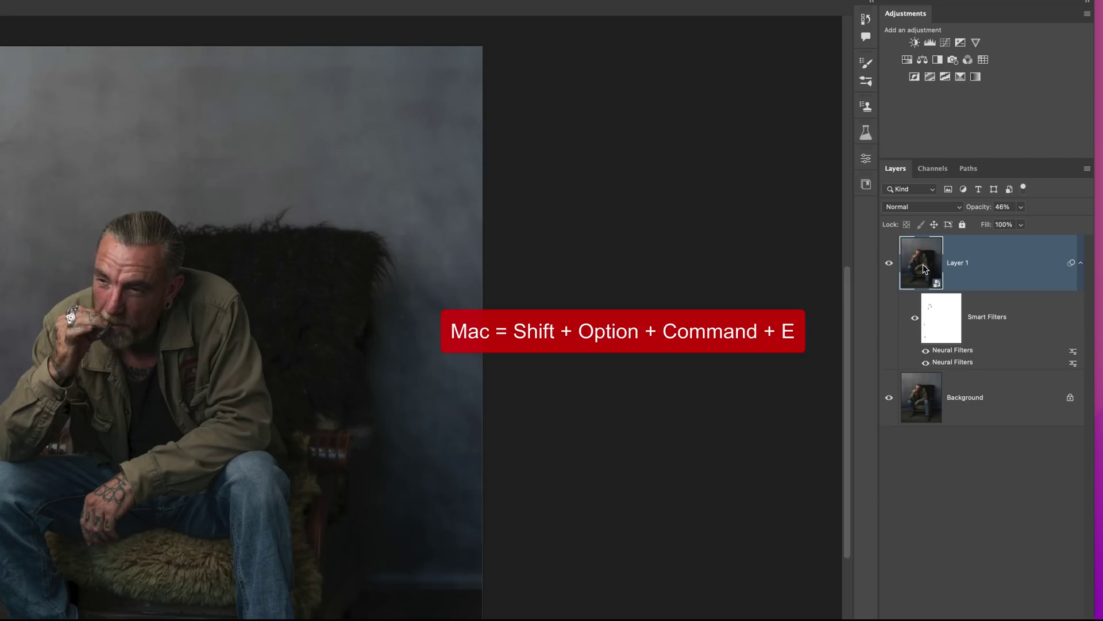
Step: Stamp all visible layers into a new Layer 2 with Shift+Option+Command+E
key("shift+alt+super+e")
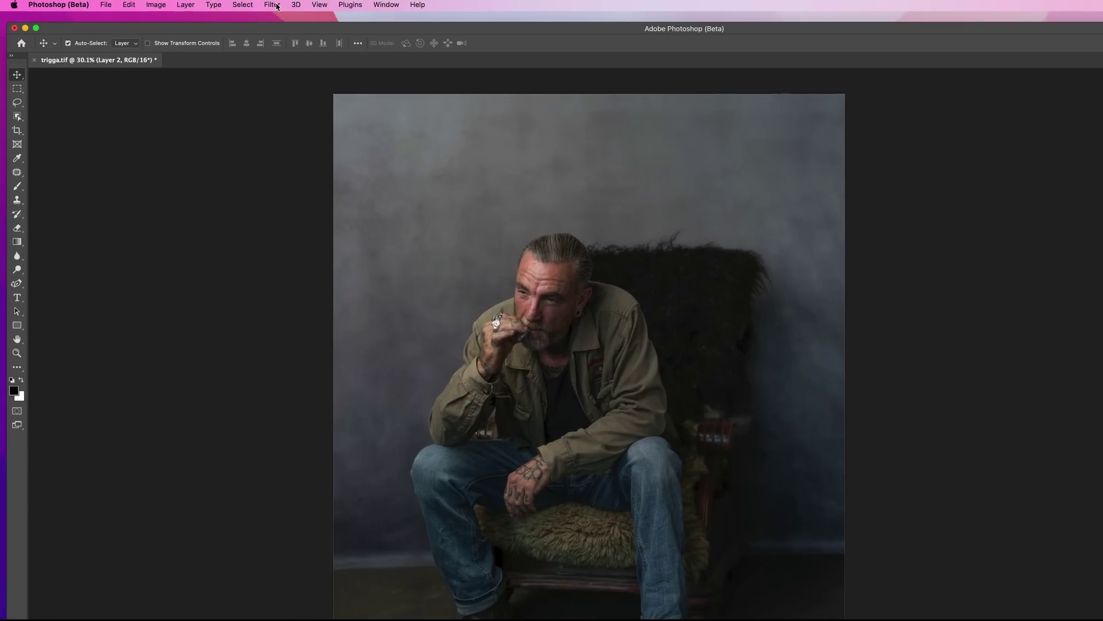
Step: Run Neural Filters Depth Blur on Layer 2 with Output set to Smart Filter
left_click(273, 5)
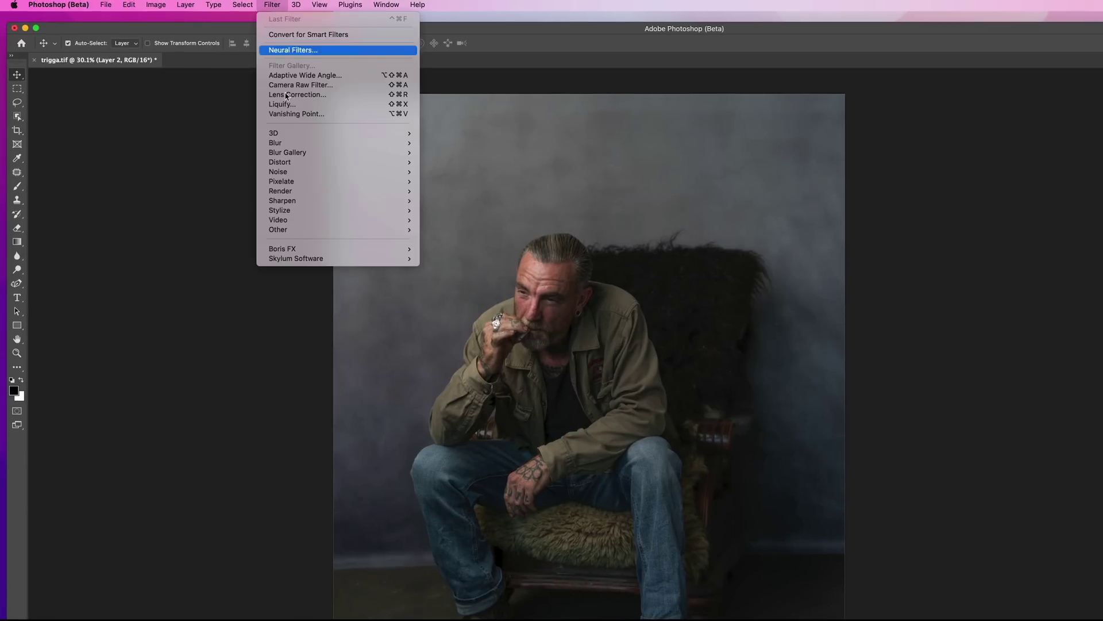
left_click(298, 57)
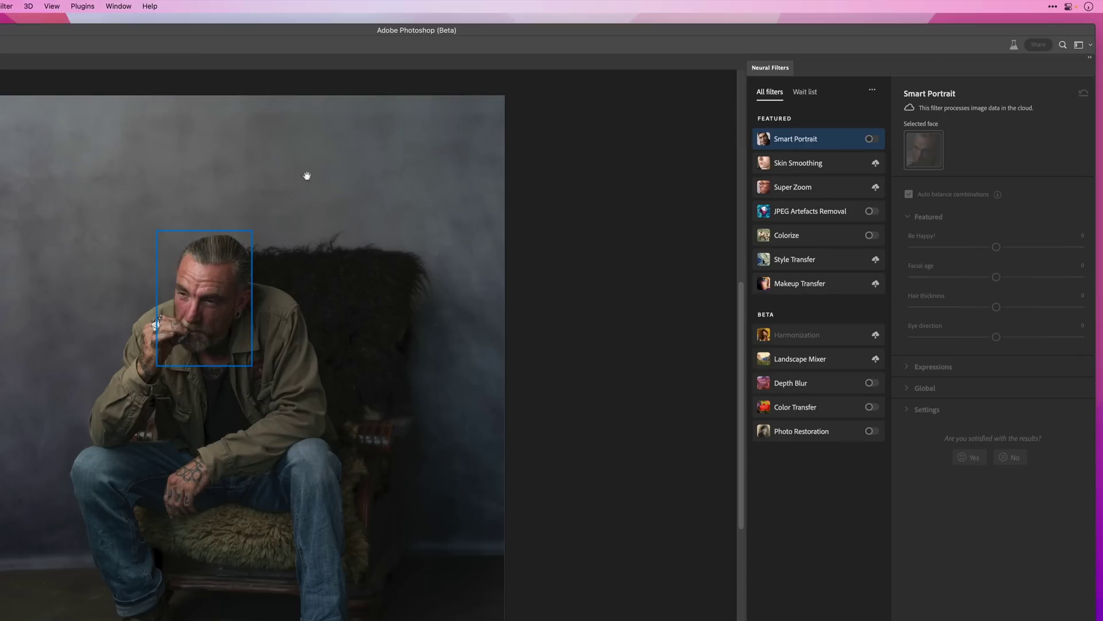
left_click(871, 383)
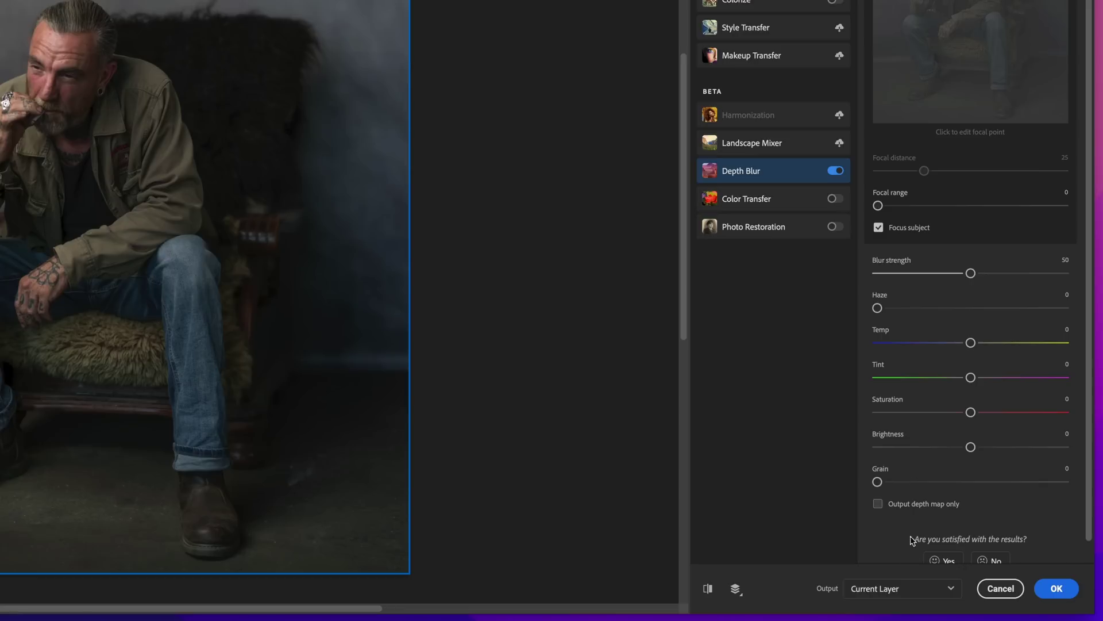
left_click(906, 590)
left_click(894, 589)
left_click(1055, 588)
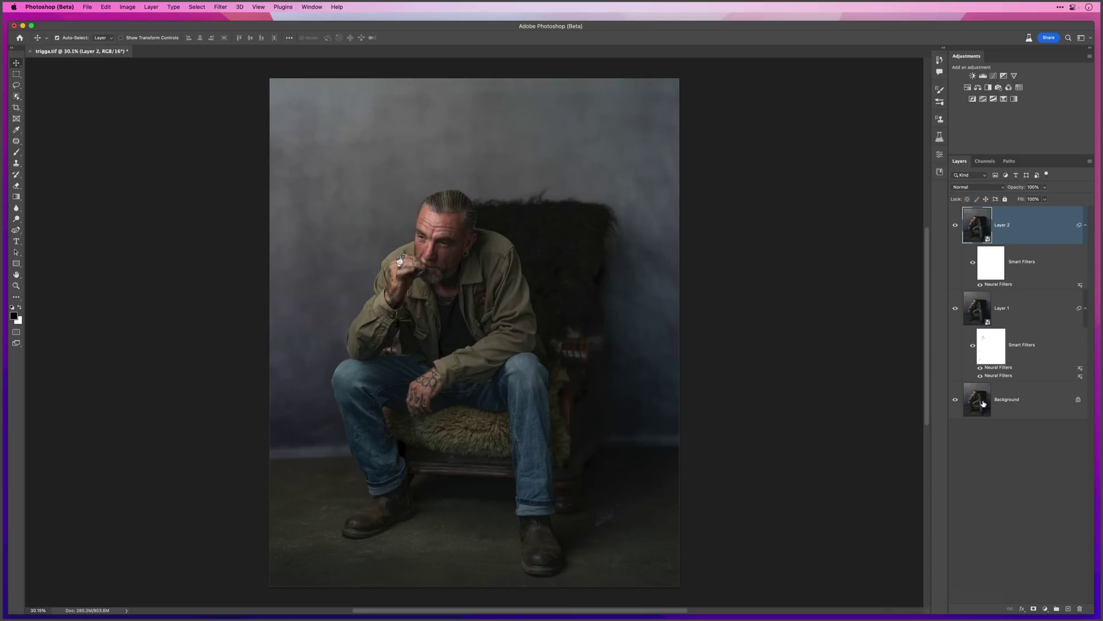
Step: Toggle the blurred layers' visibility off and on twice to compare against the original
left_click(956, 407, "alt")
left_click(956, 406, "alt")
left_click(955, 413, "alt")
left_click(956, 412, "alt")
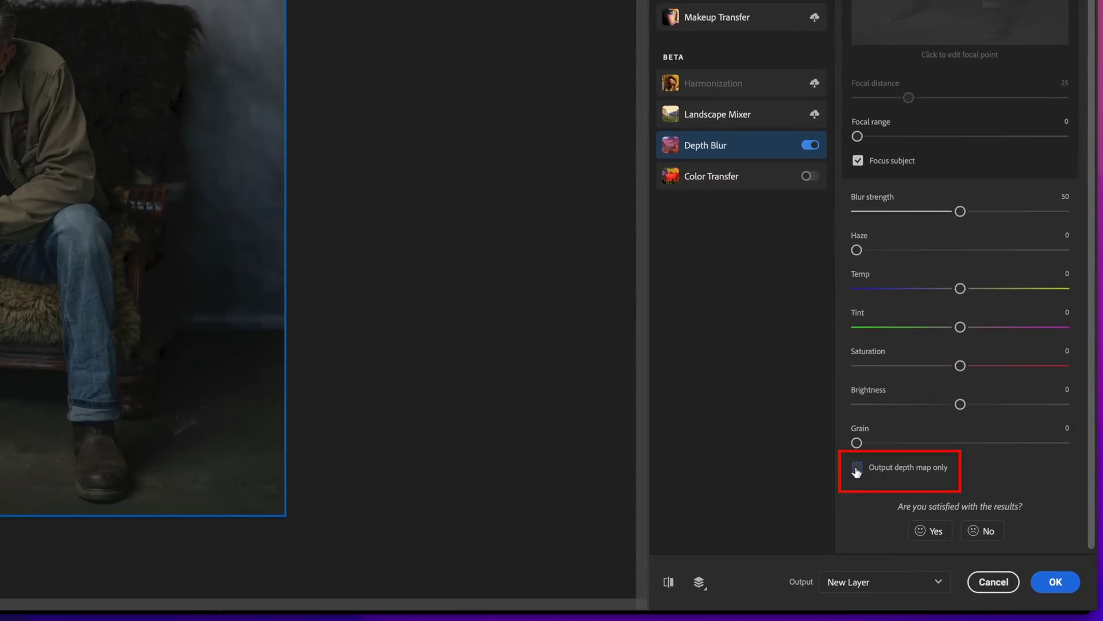
Step: Output only the depth map, hide it, then paint white fog on Layer 3 along the bottom
left_click(950, 506)
left_click(856, 467)
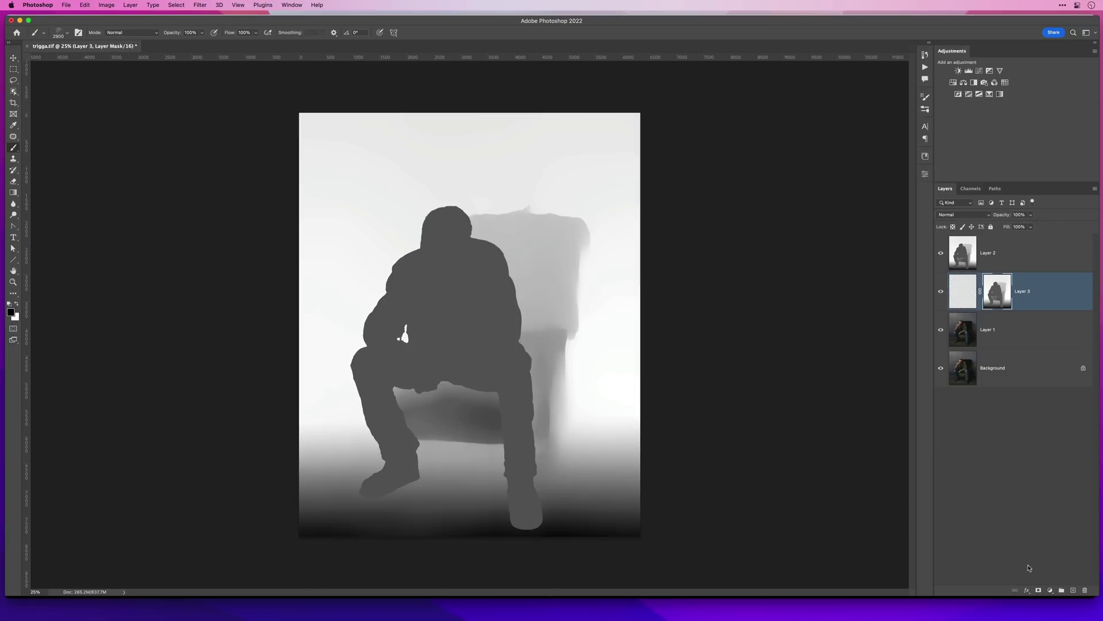
left_click(941, 253)
left_click(963, 291)
key("x")
mouse_move(598, 463)
left_mouse_down()
mouse_move(278, 462)
mouse_move(611, 422)
mouse_move(98, 394)
left_mouse_up()
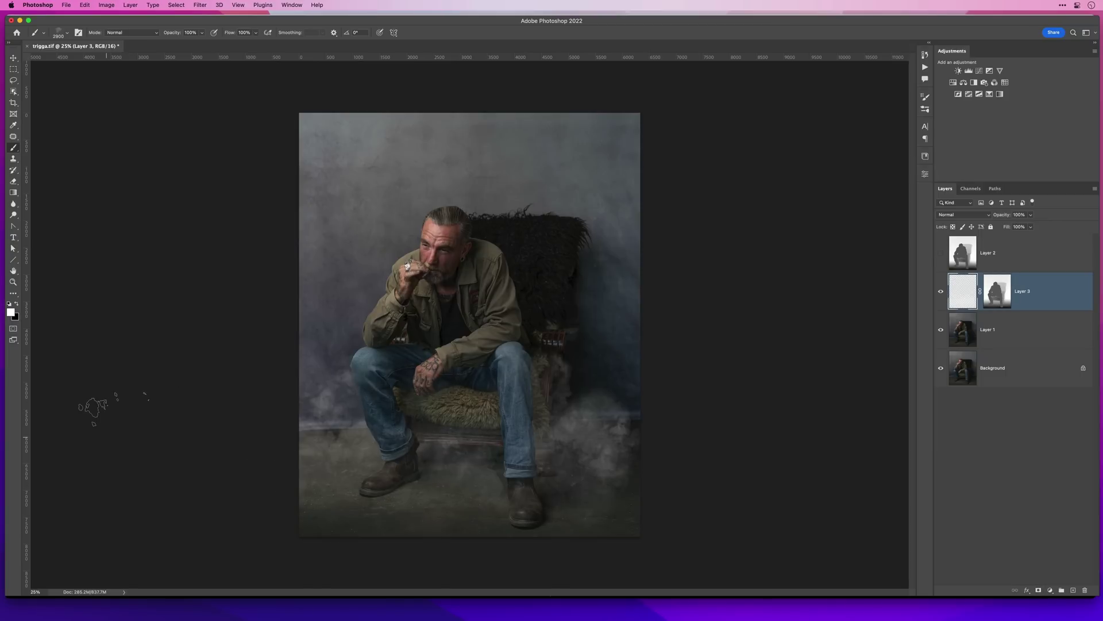